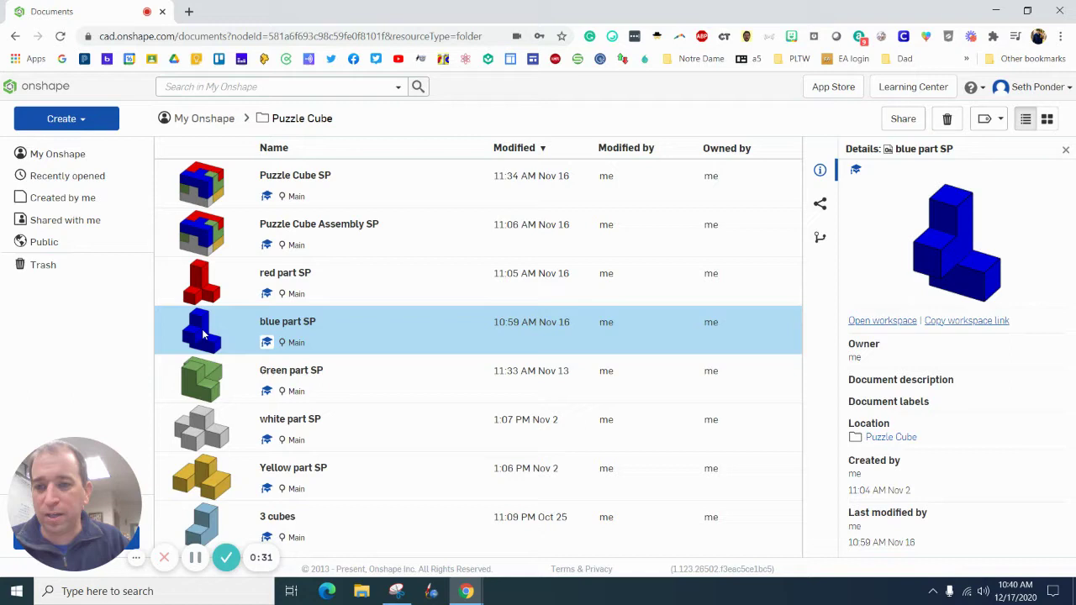
Open the blue part SP Part Studio, view it from behind and the left, then return to Isometric
double_click(203, 334)
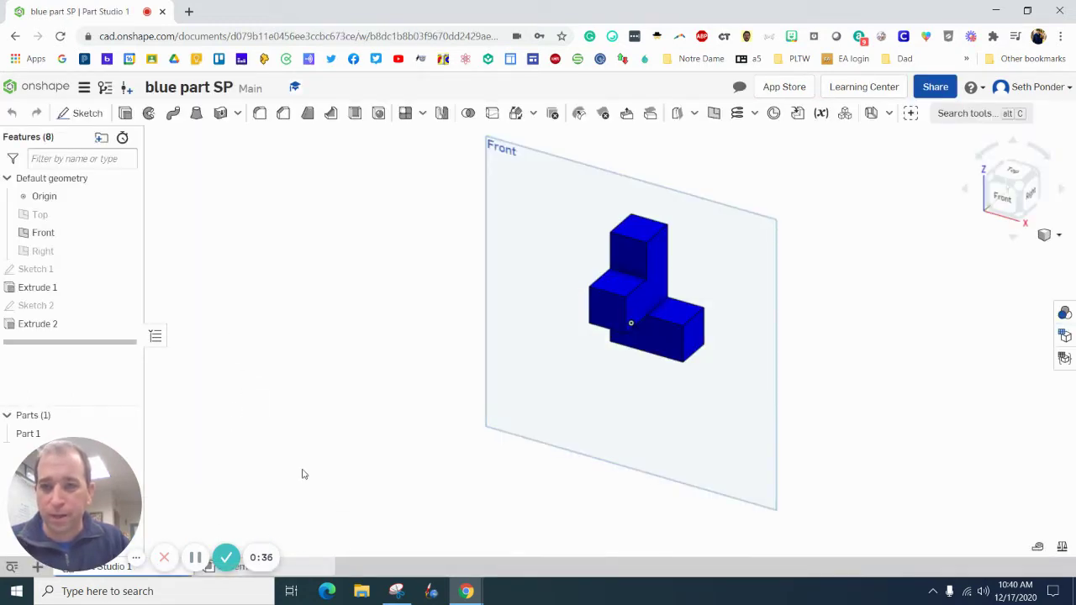
drag(118, 493, 117, 469)
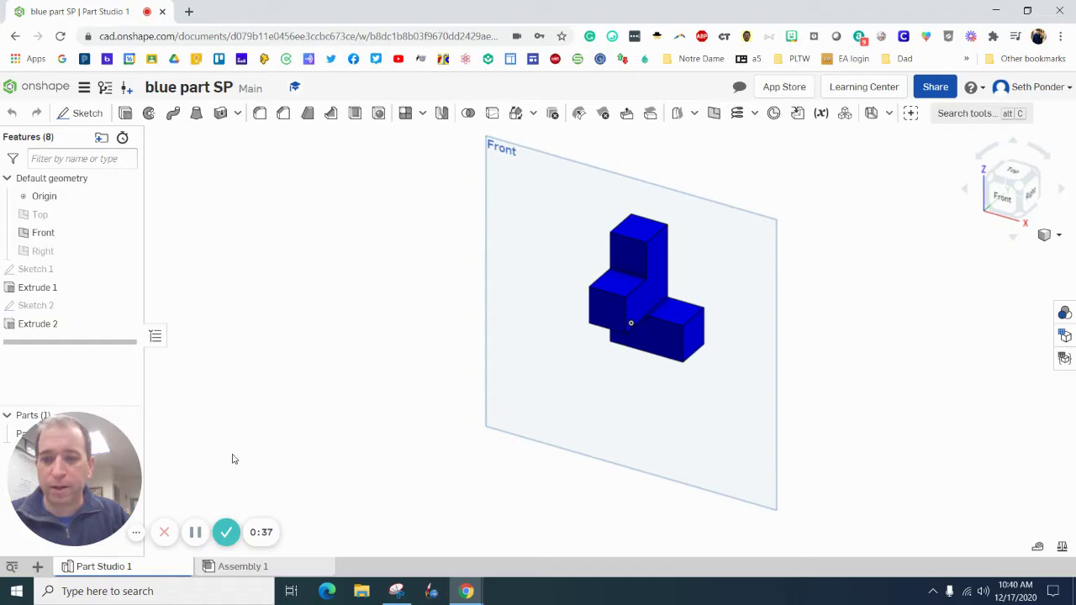
drag(1043, 181, 1038, 179)
click(1038, 179)
click(1034, 181)
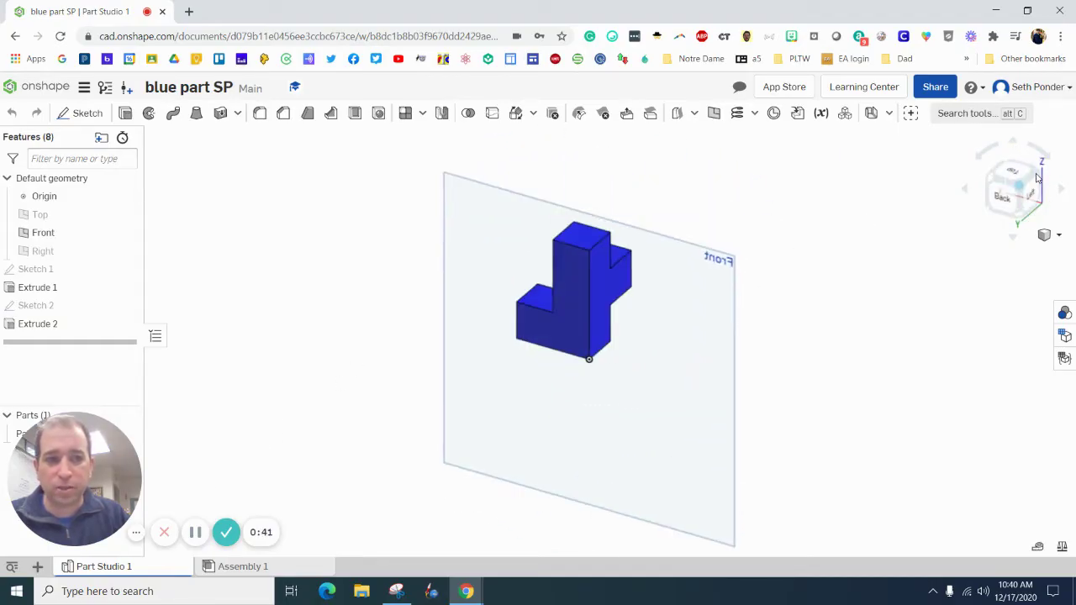
click(1034, 181)
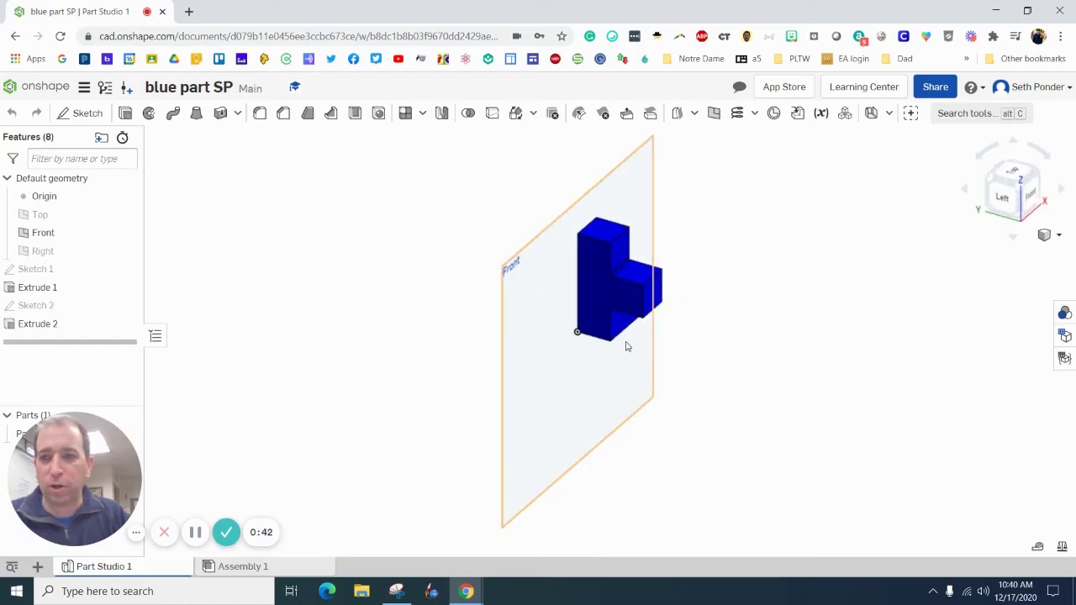
click(1059, 237)
click(1018, 254)
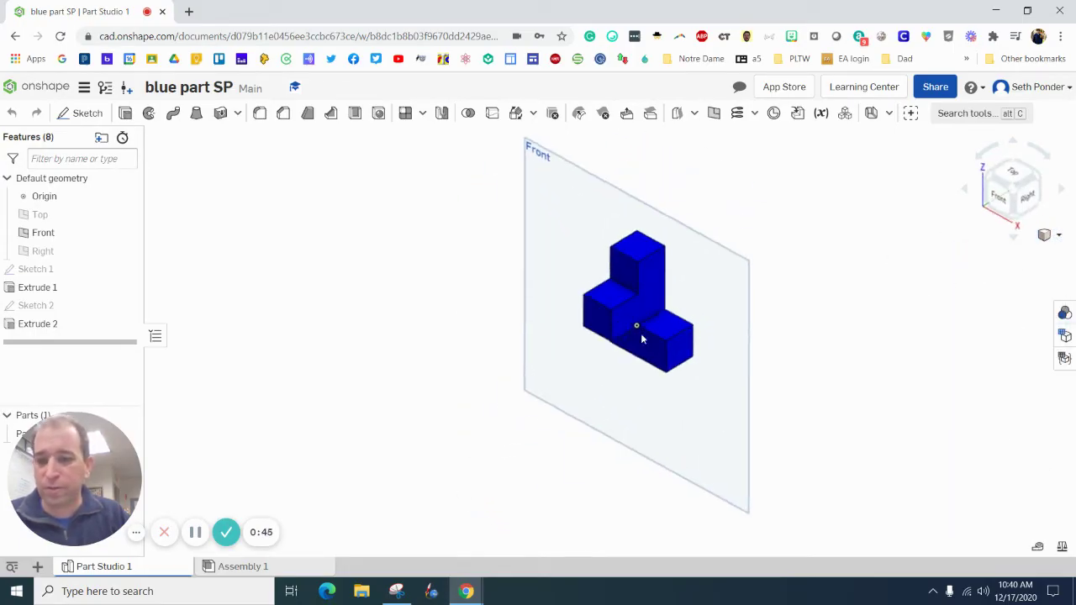
Start a new drawing, filtering to ANSI and choosing the ANSI_A_INCH.dwt template with no views
click(37, 567)
click(38, 570)
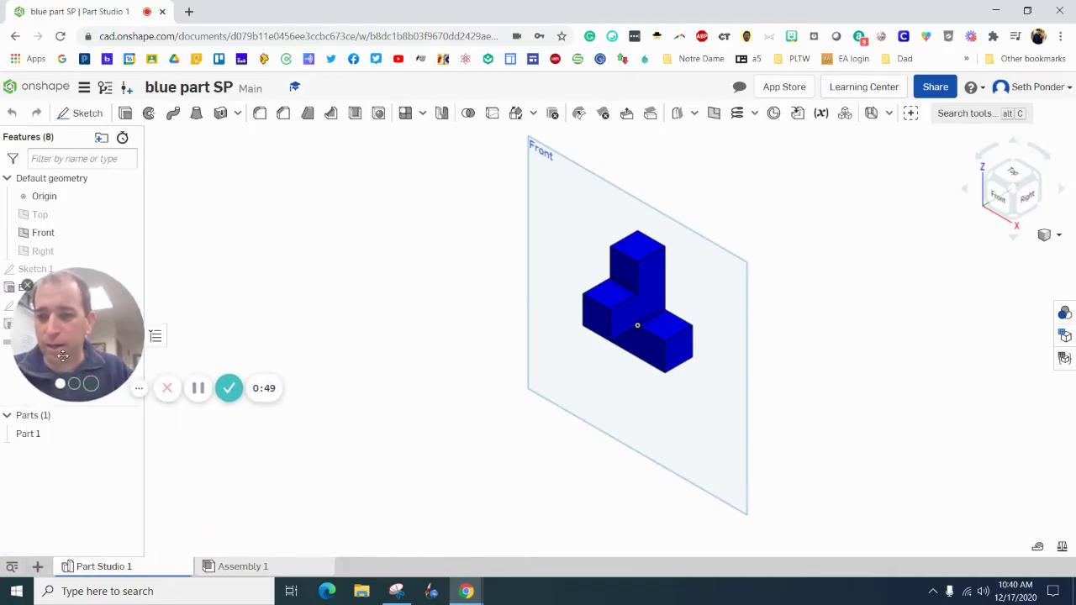
click(36, 568)
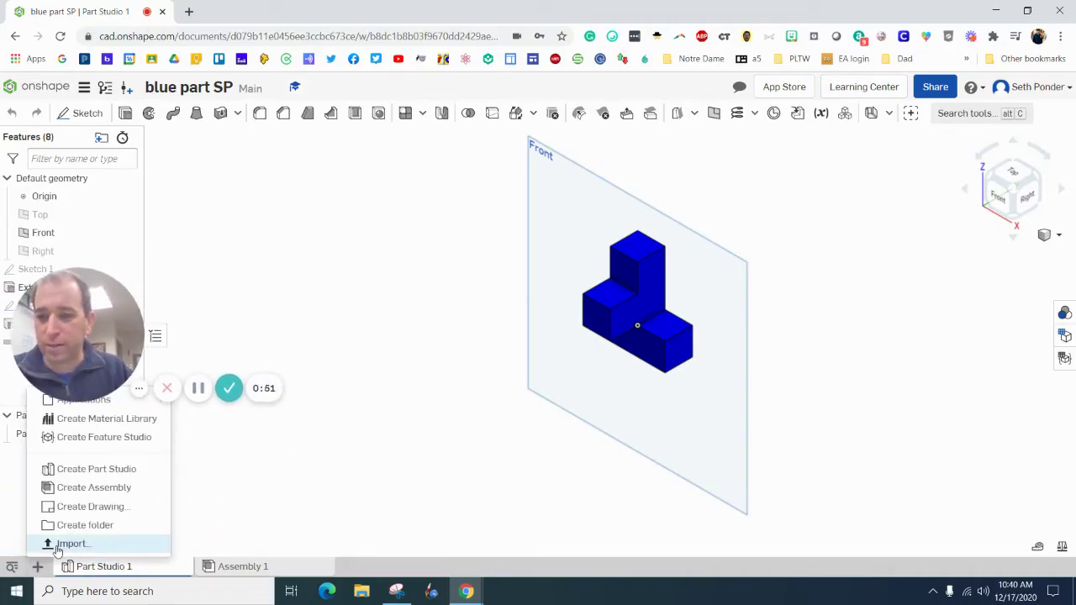
click(92, 507)
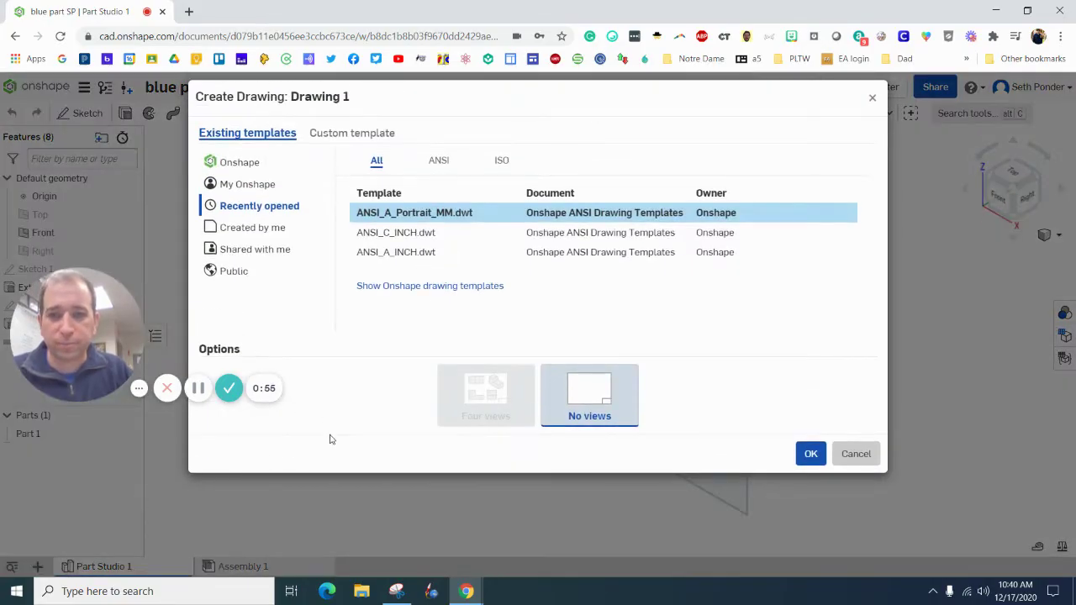
drag(93, 328, 93, 485)
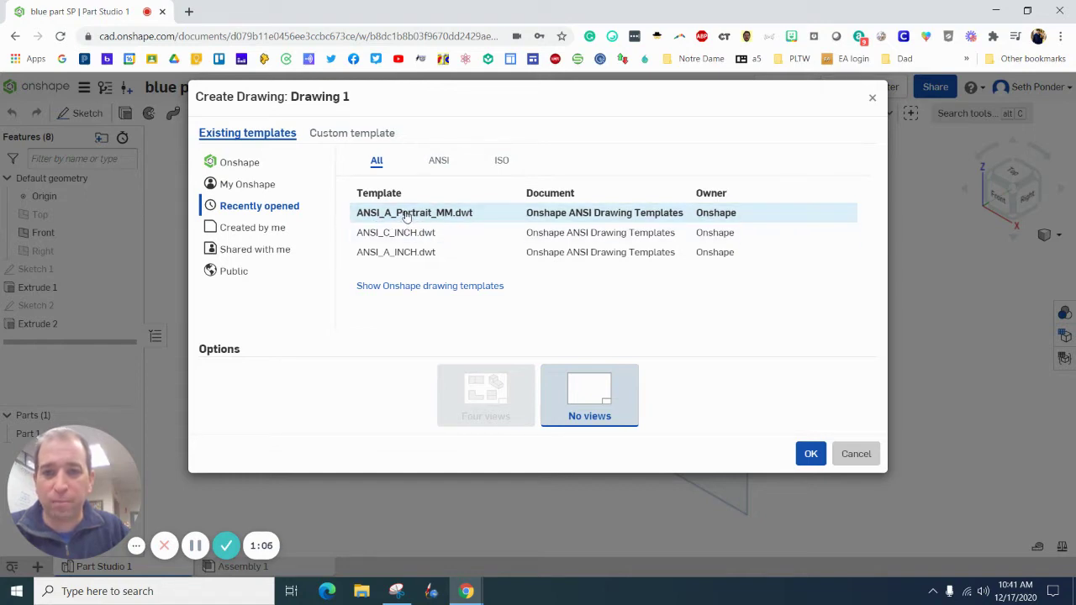
click(441, 164)
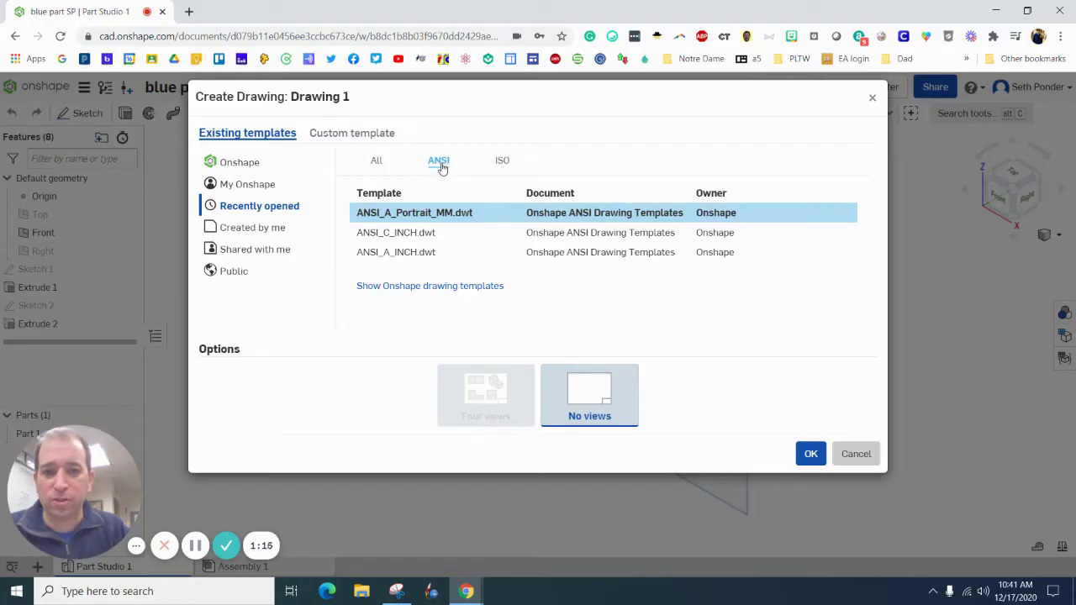
click(407, 255)
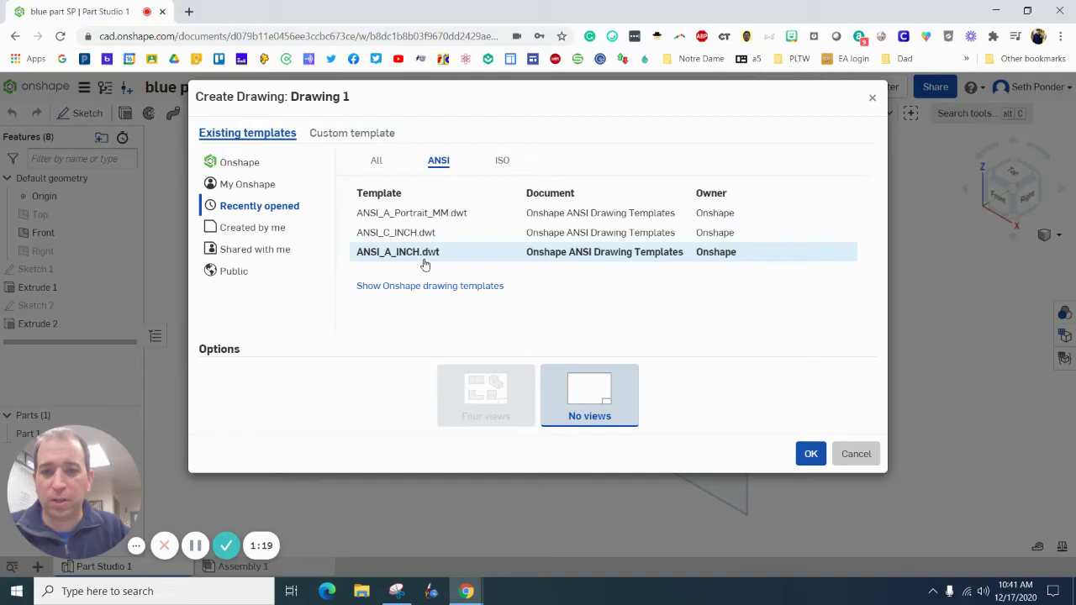
Create Drawing 1 on the ANSI A inch sheet and insert Part 1 as a 1:1 front view
click(809, 453)
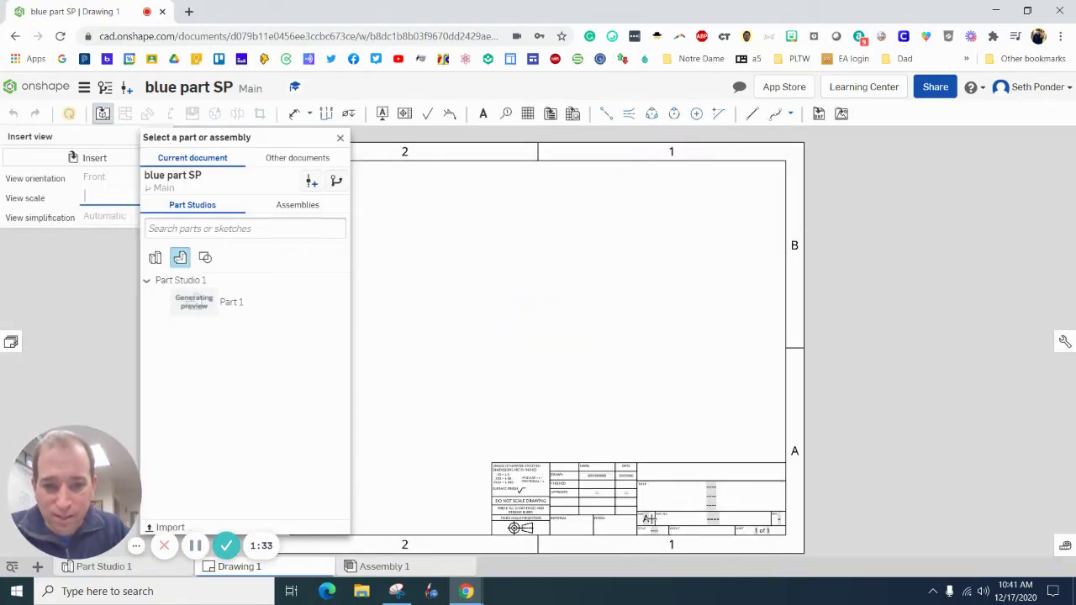
scroll(603, 510, up, 4)
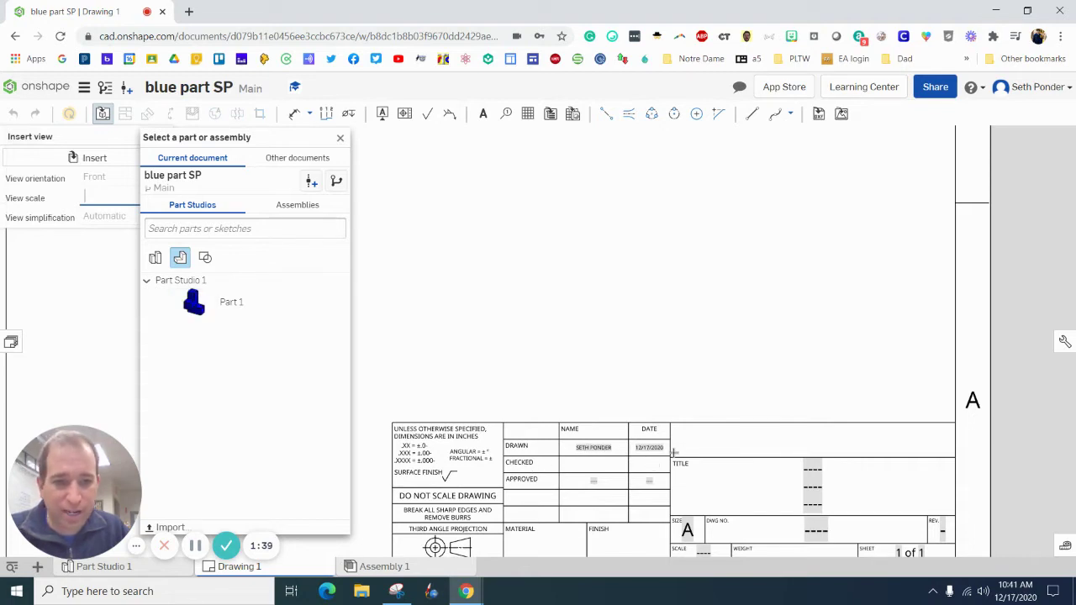
middle_drag(729, 454, 720, 428)
scroll(721, 452, down, 3)
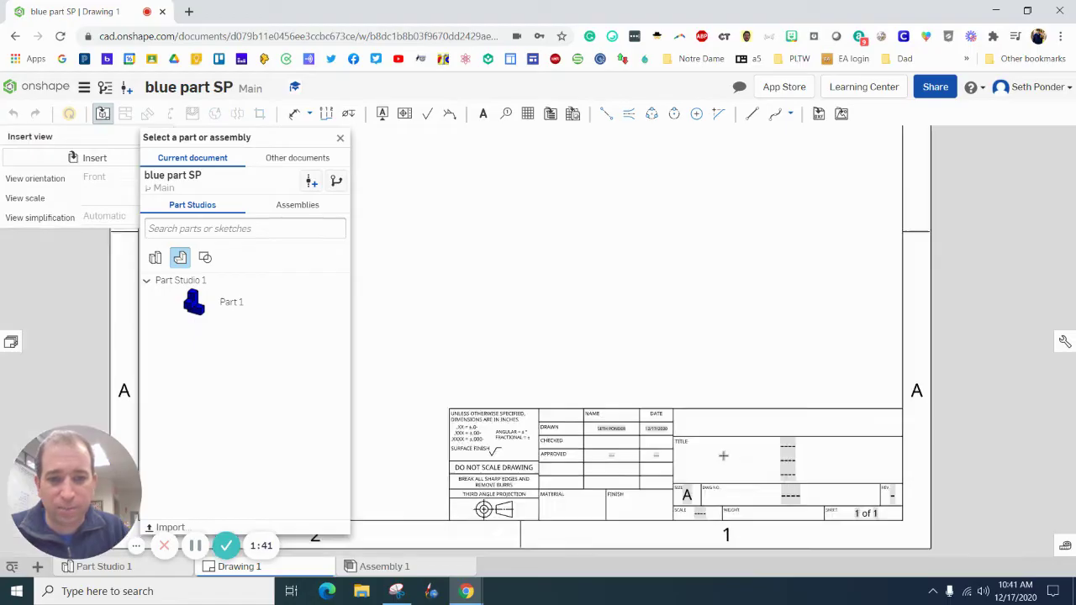
scroll(611, 376, up, 2)
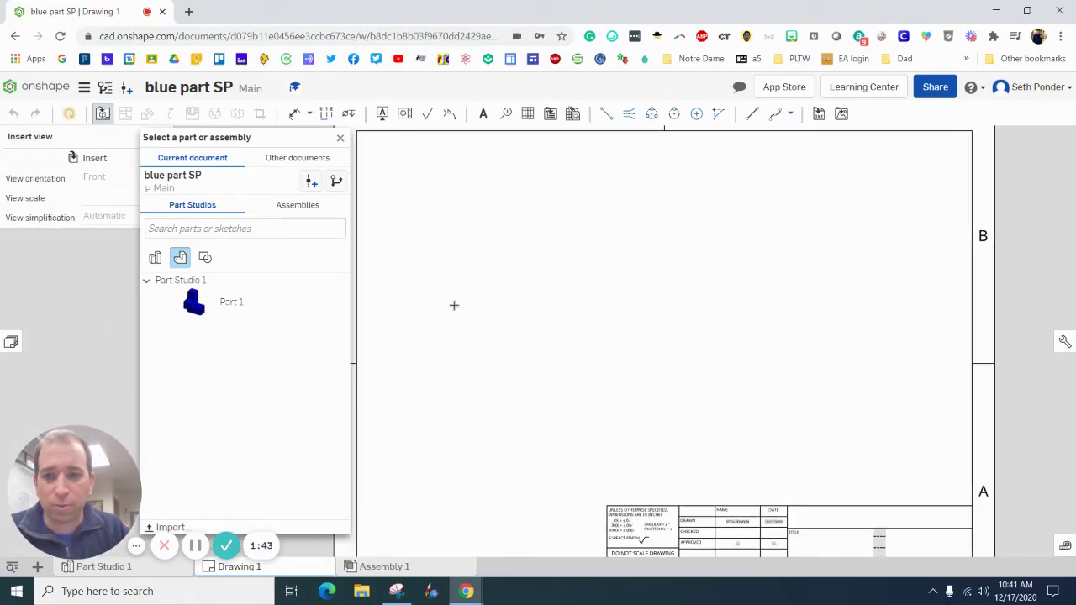
click(277, 305)
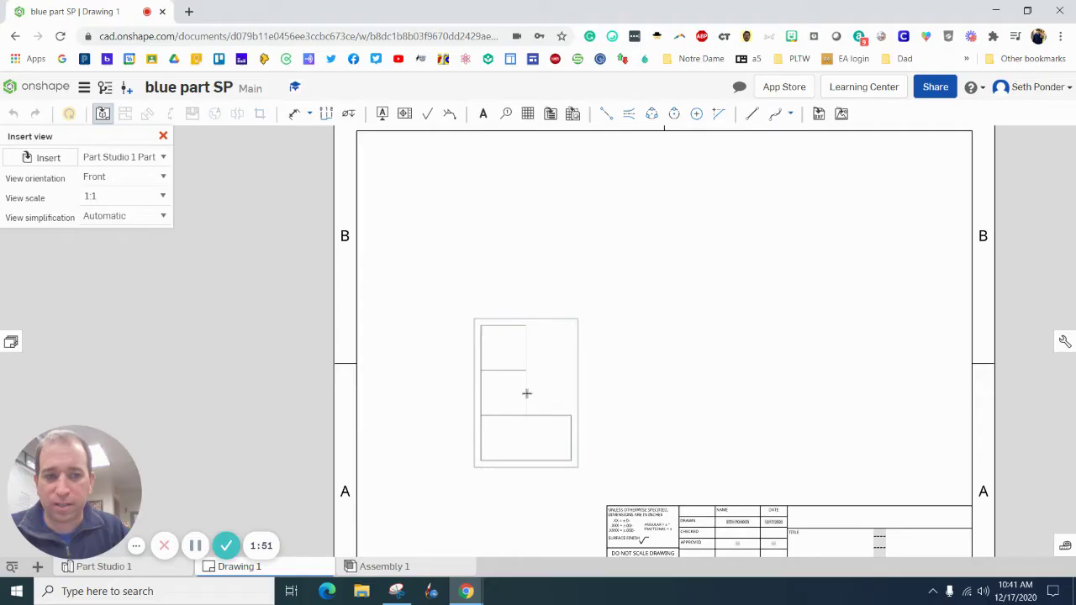
Place the front view, then project top, right-side and upper-right isometric views from it
click(526, 393)
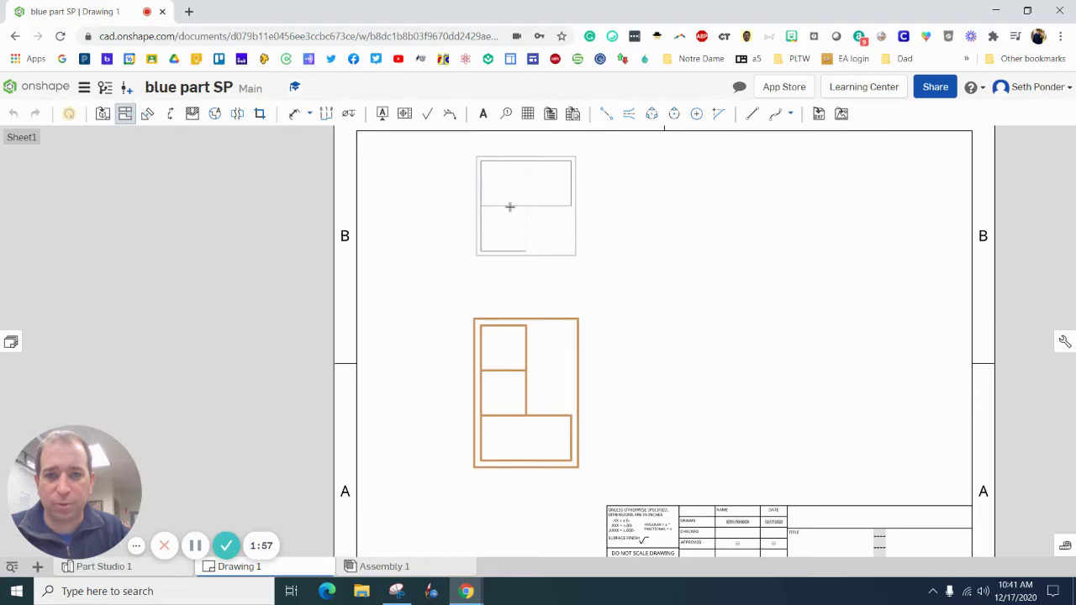
click(510, 207)
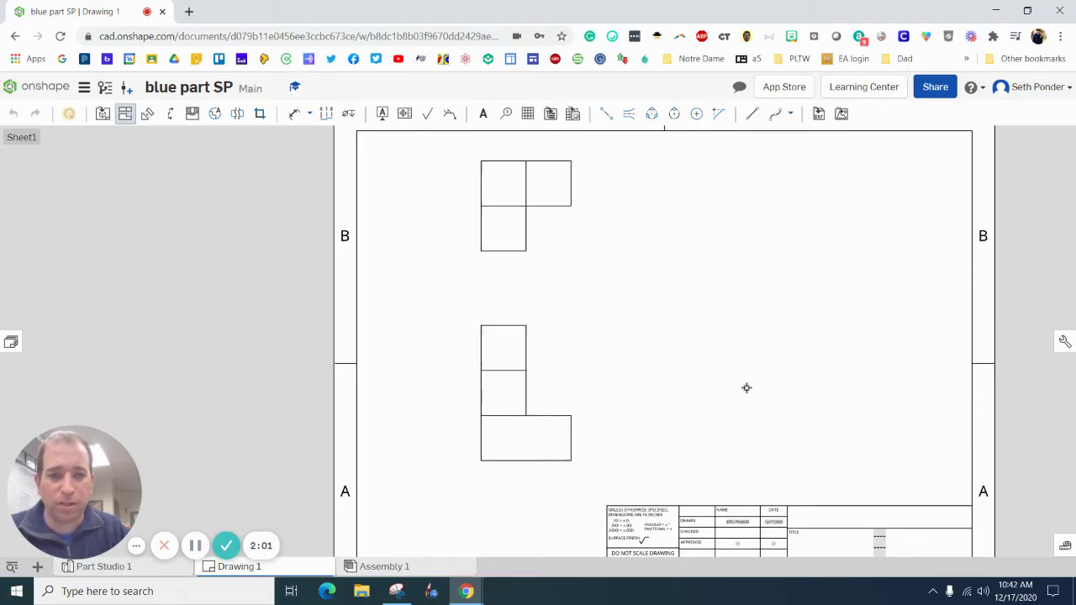
click(506, 389)
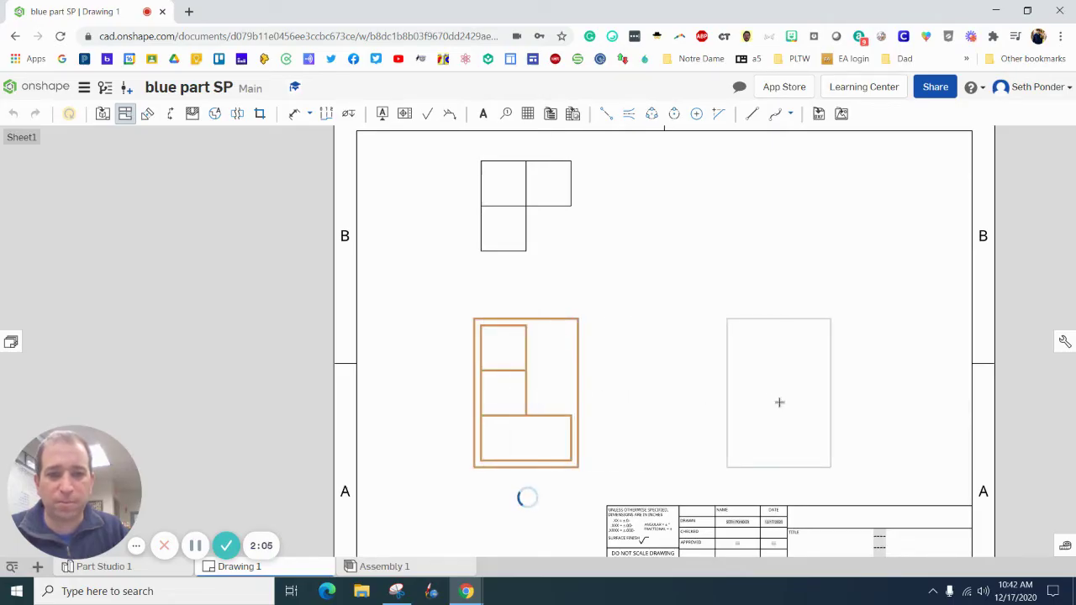
click(769, 407)
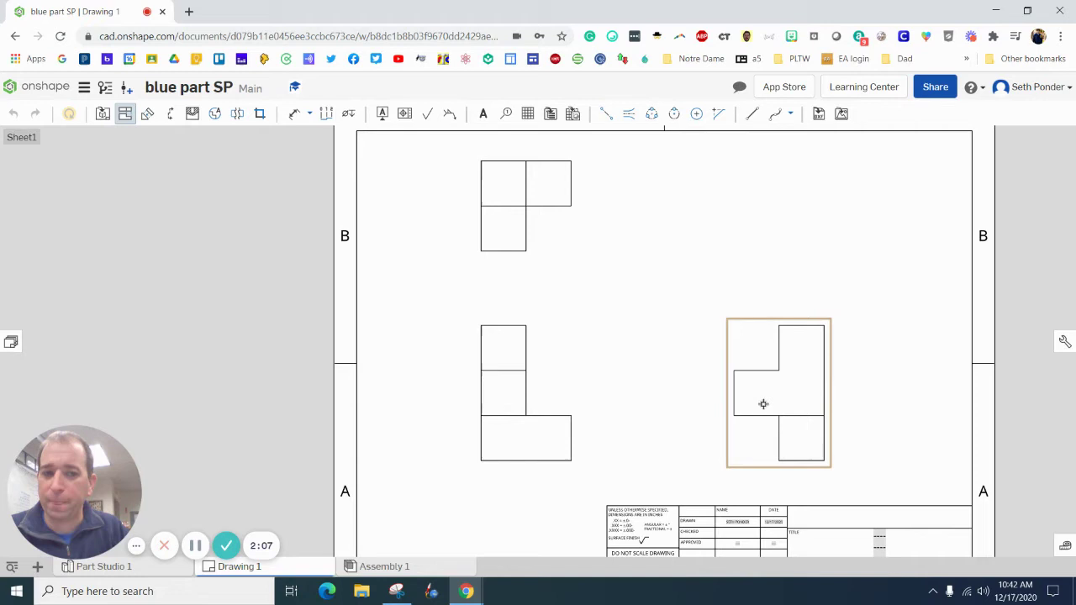
click(516, 398)
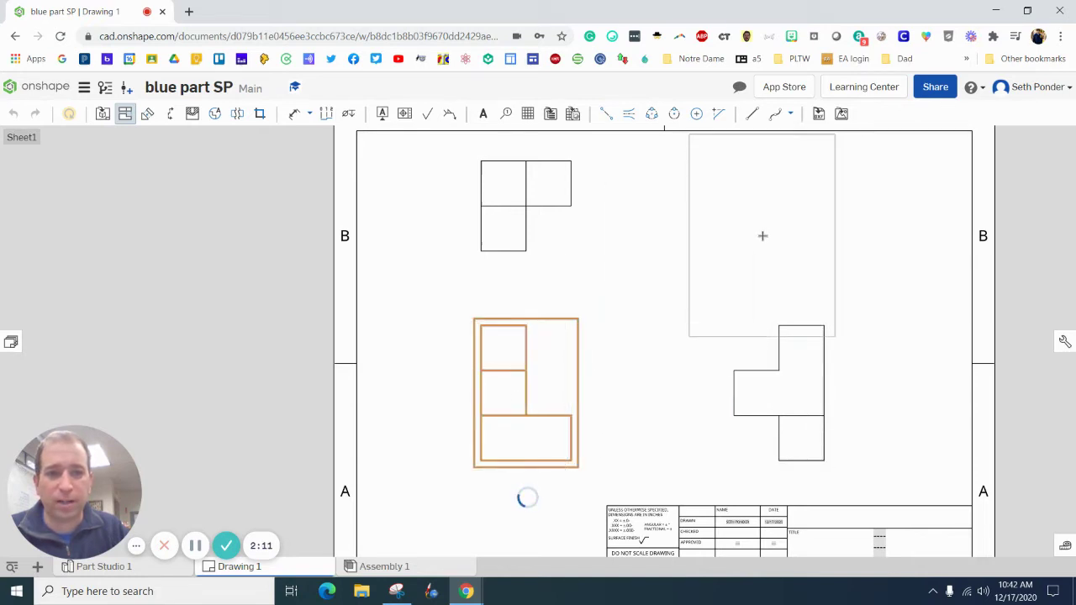
click(763, 236)
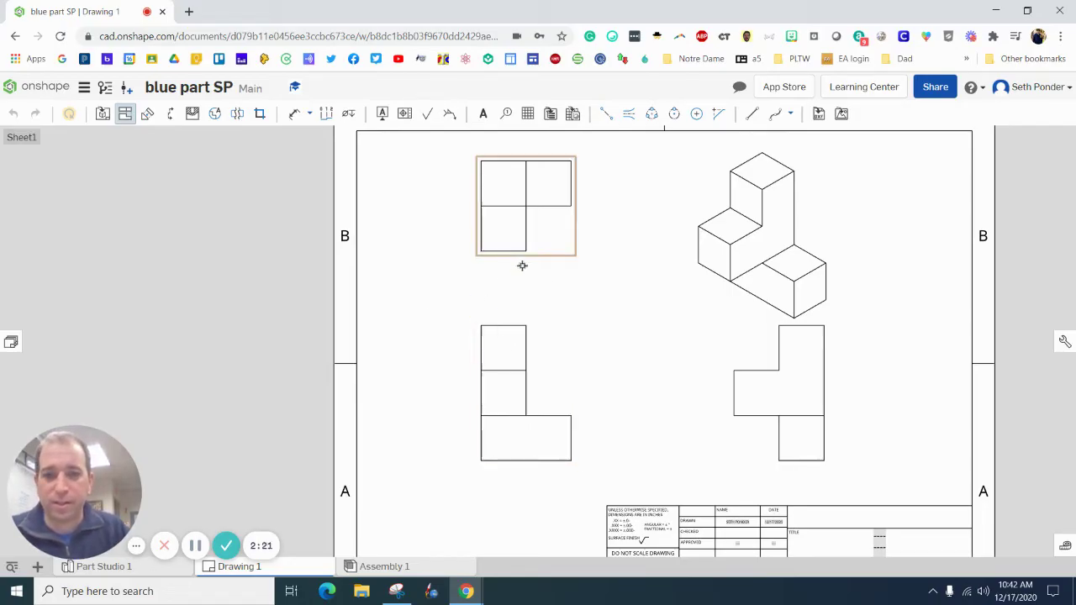
Project extra left, bottom and far-right views from the front and right-side views
click(543, 356)
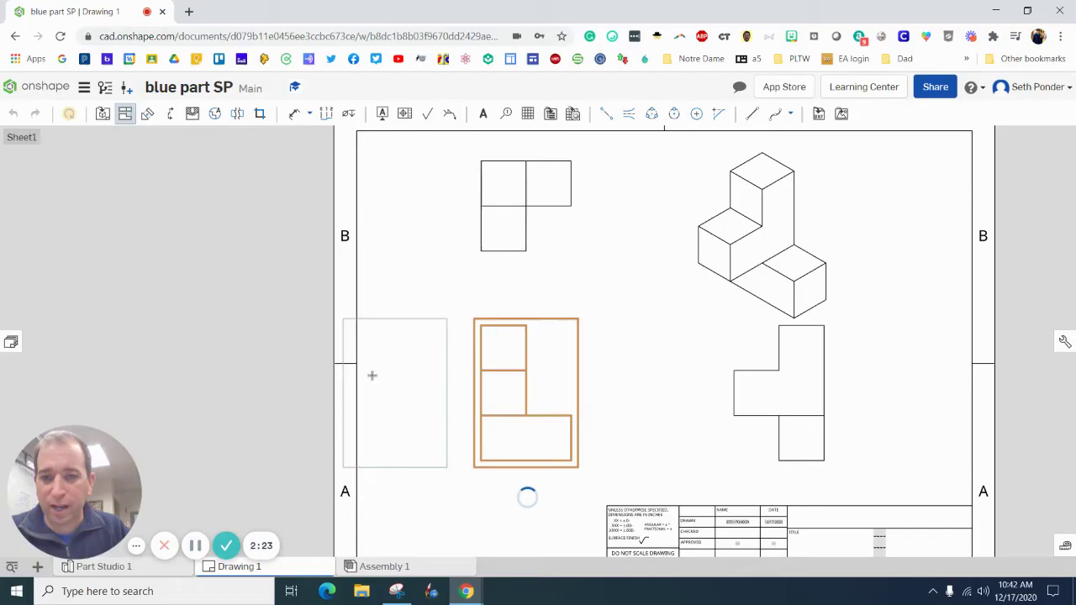
click(394, 378)
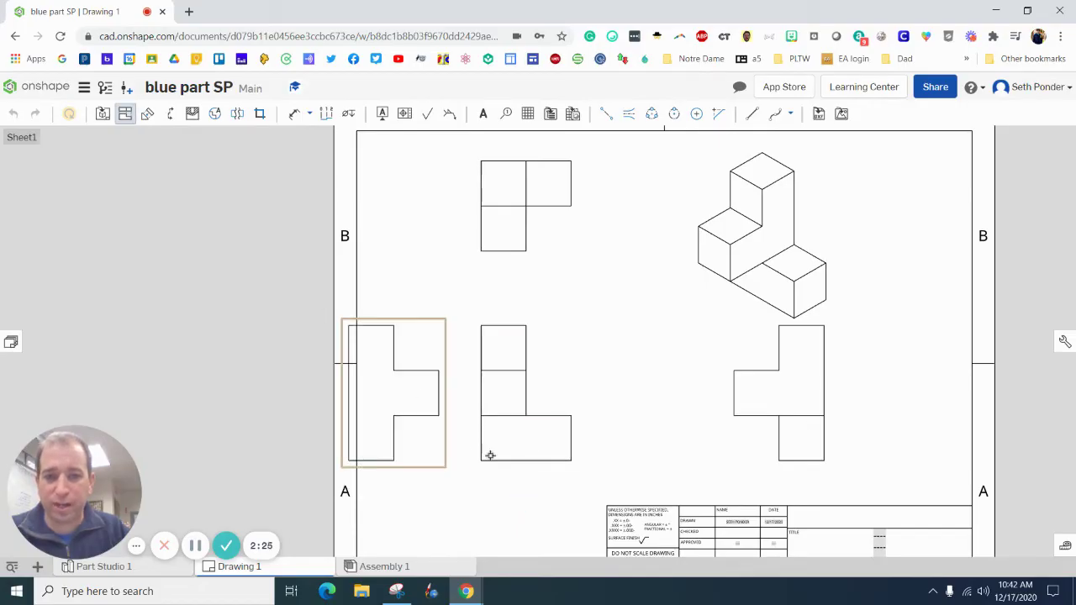
click(516, 428)
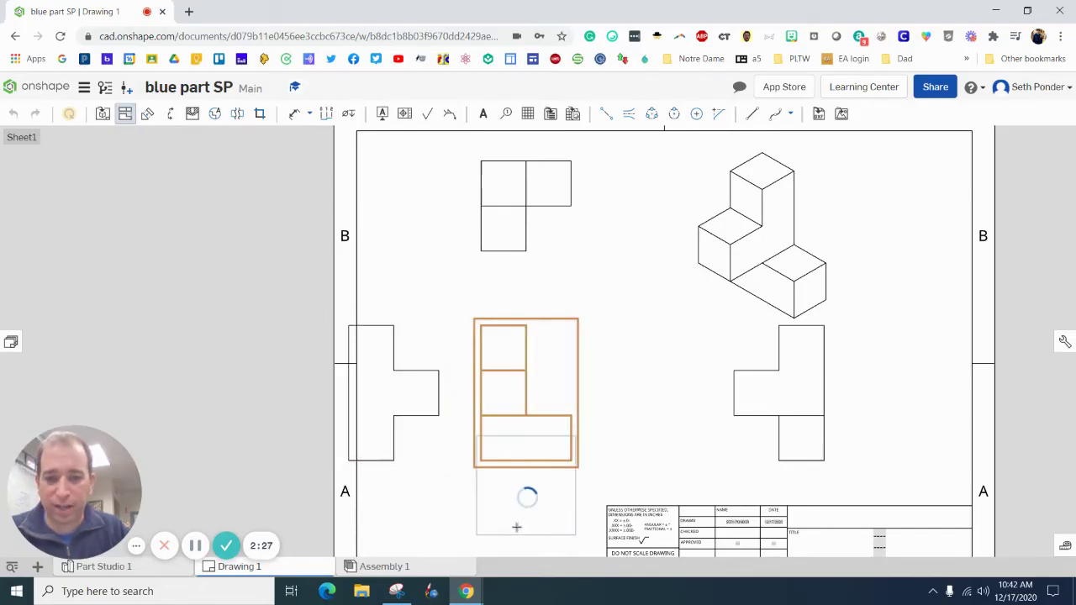
click(539, 503)
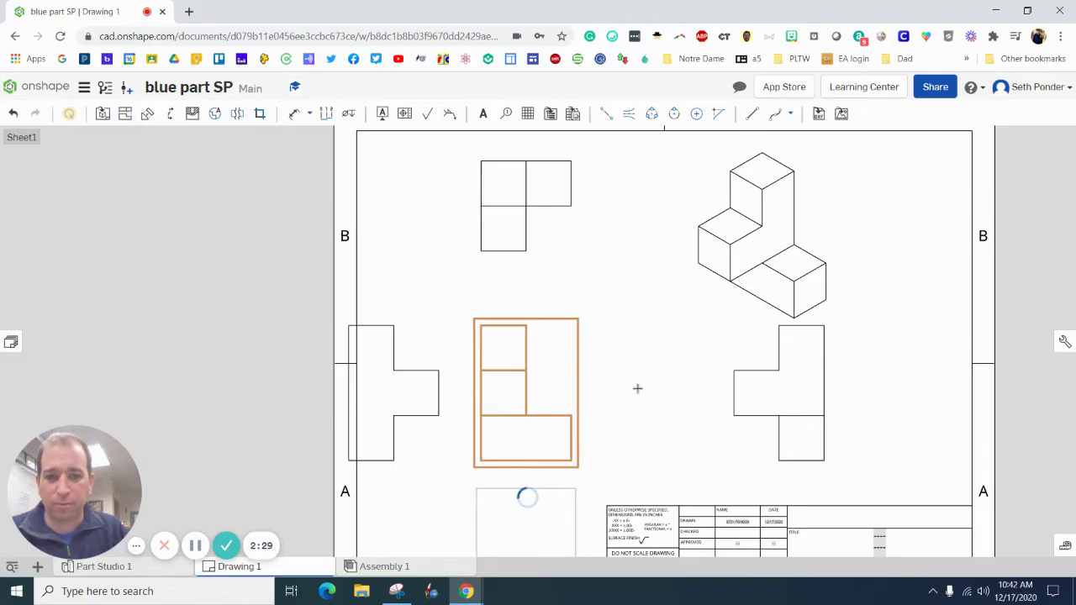
click(786, 380)
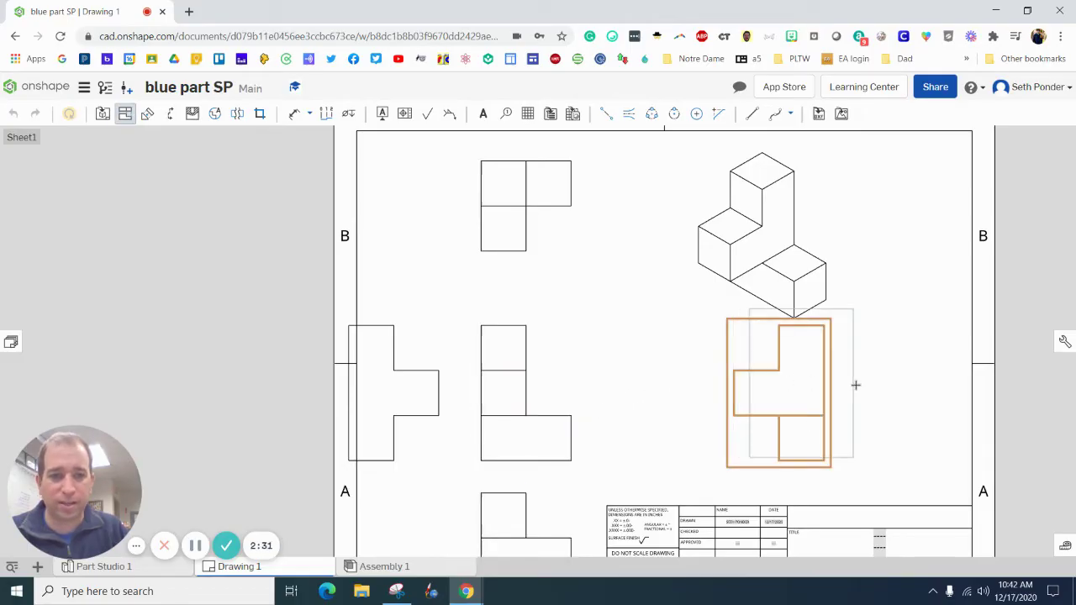
click(921, 385)
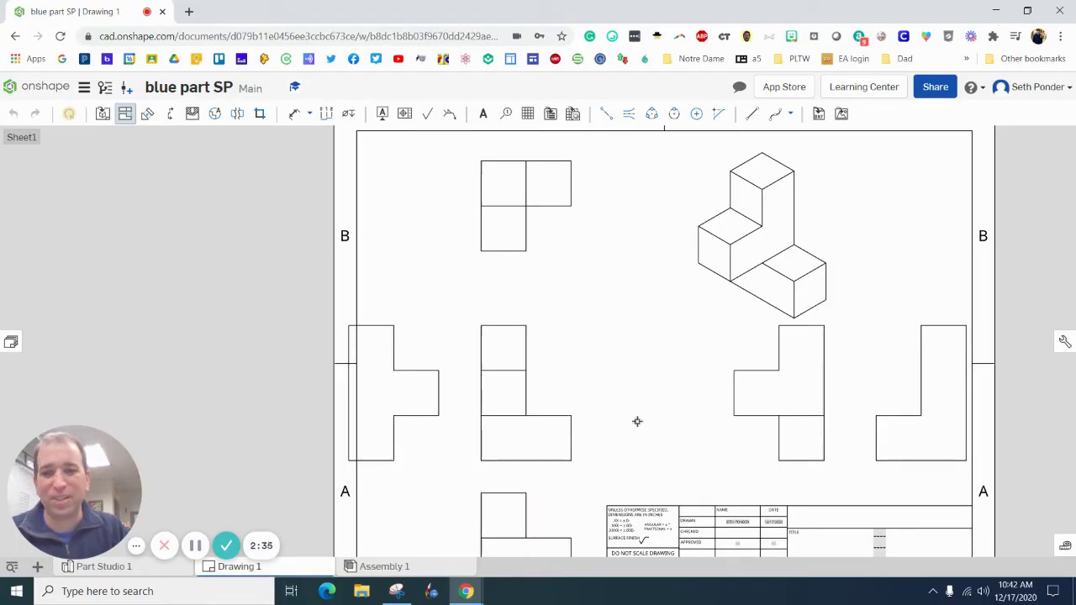
Delete the extra left-side and far-right projected views
click(394, 319)
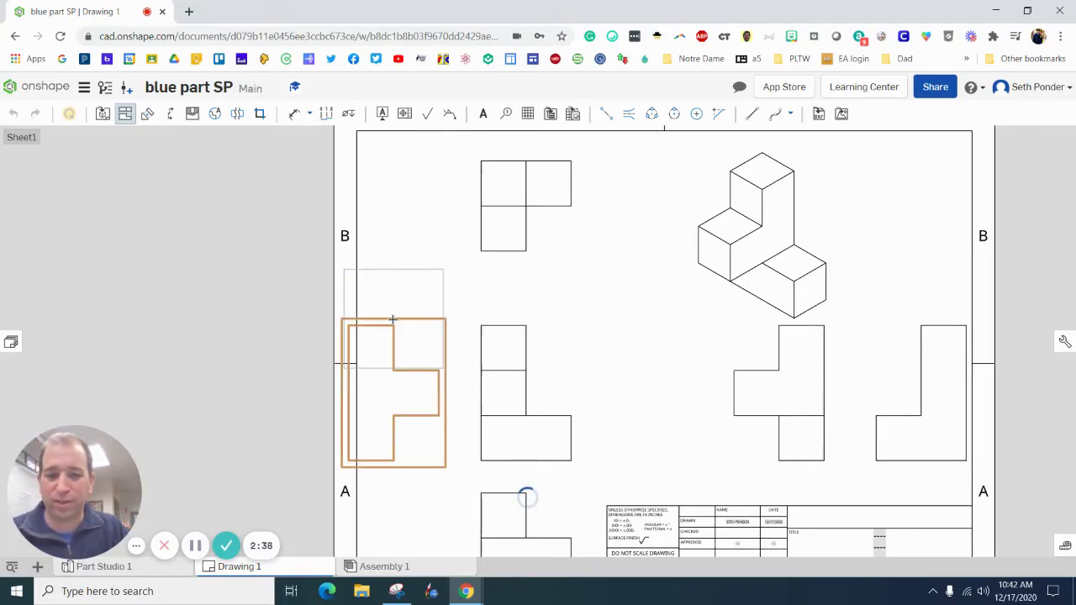
key(Escape)
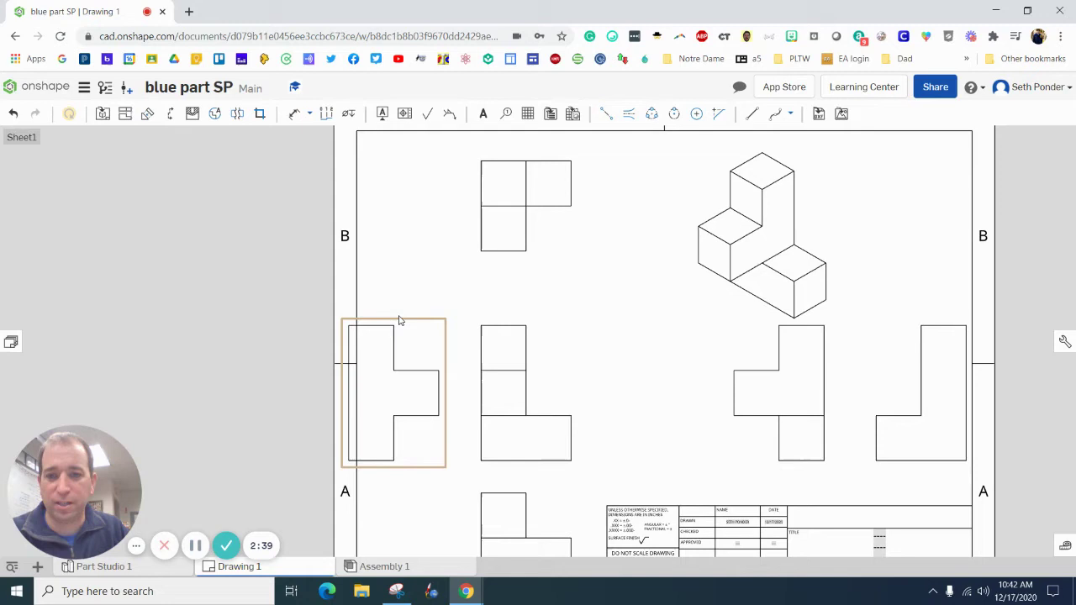
key(Delete)
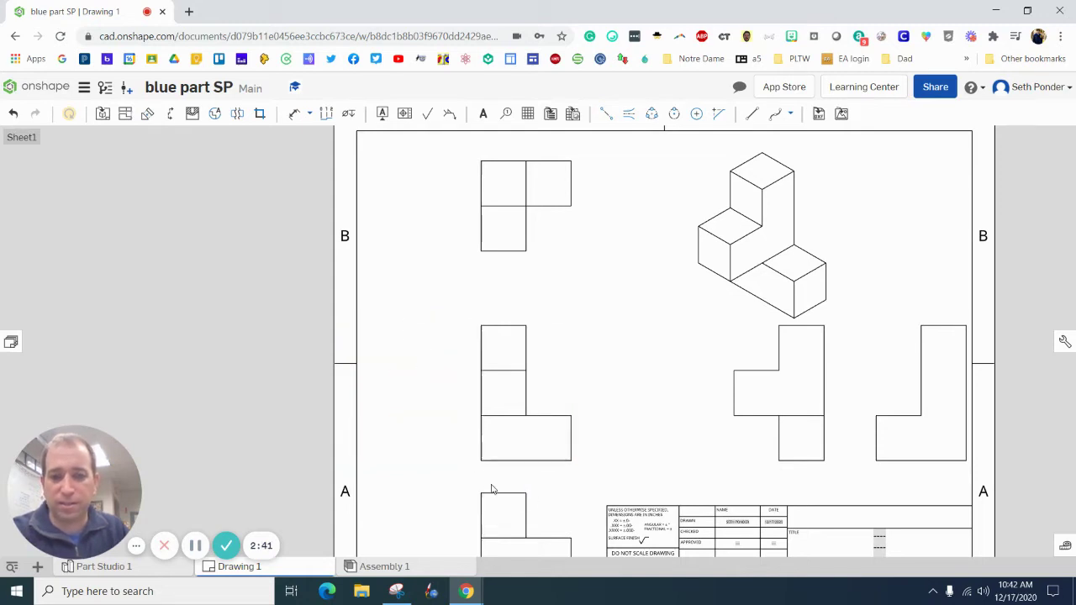
click(878, 406)
key(Delete)
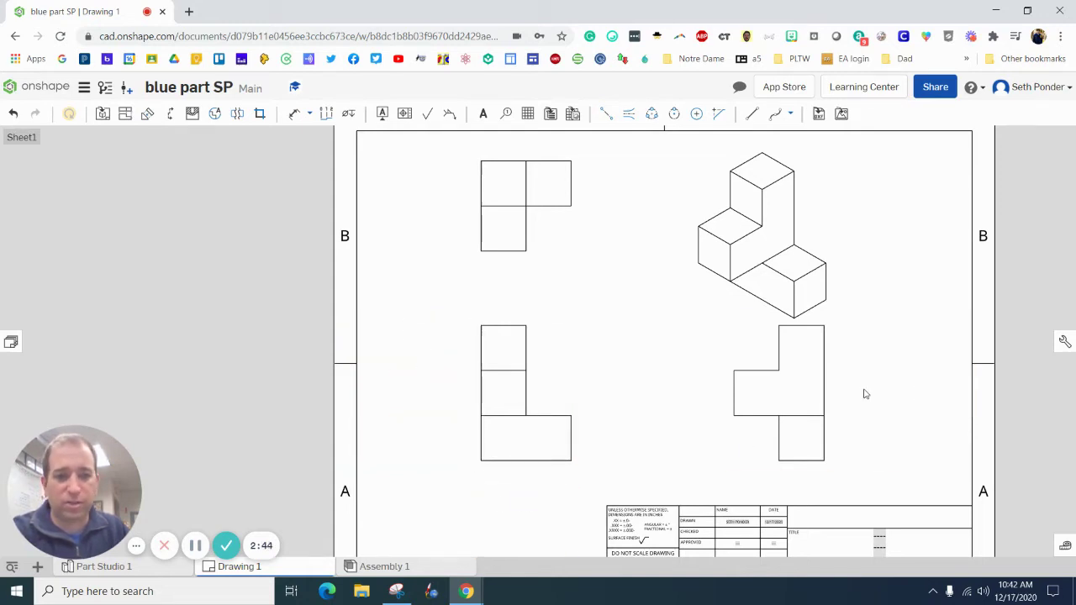
double_click(543, 395)
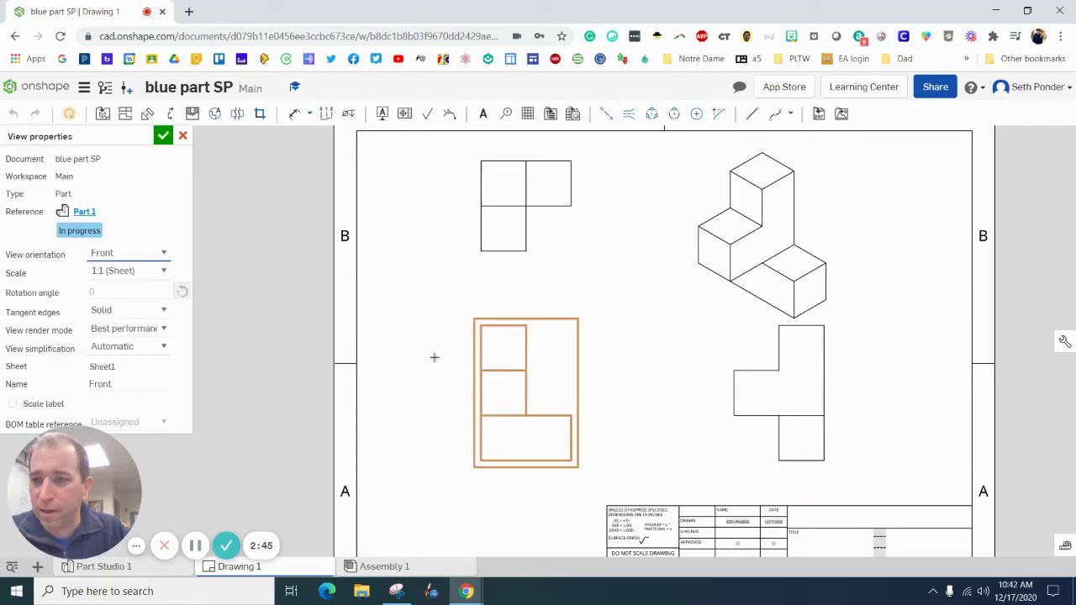
click(162, 254)
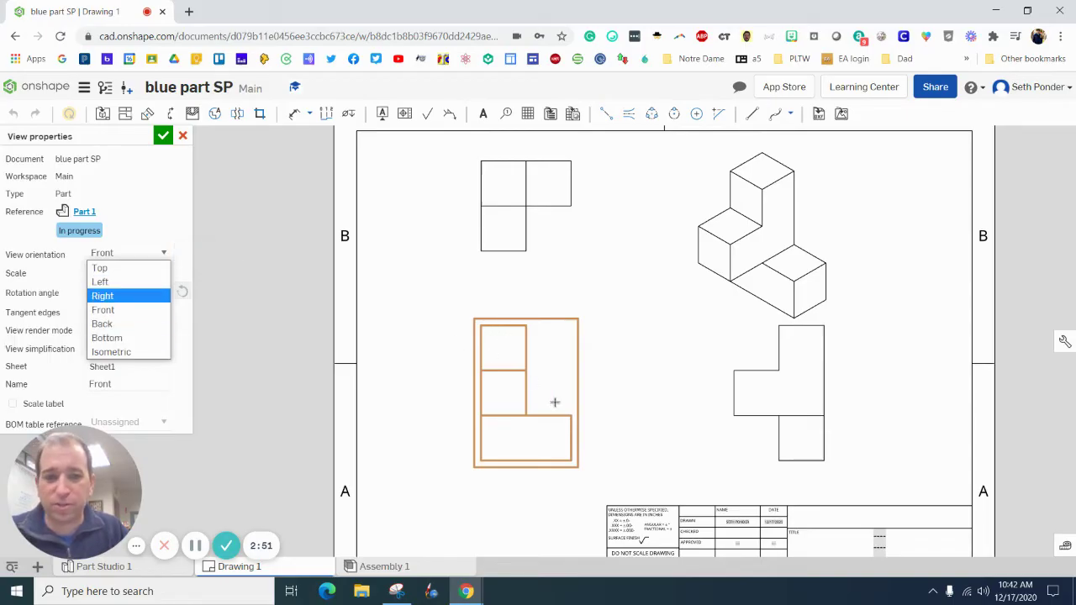
click(116, 297)
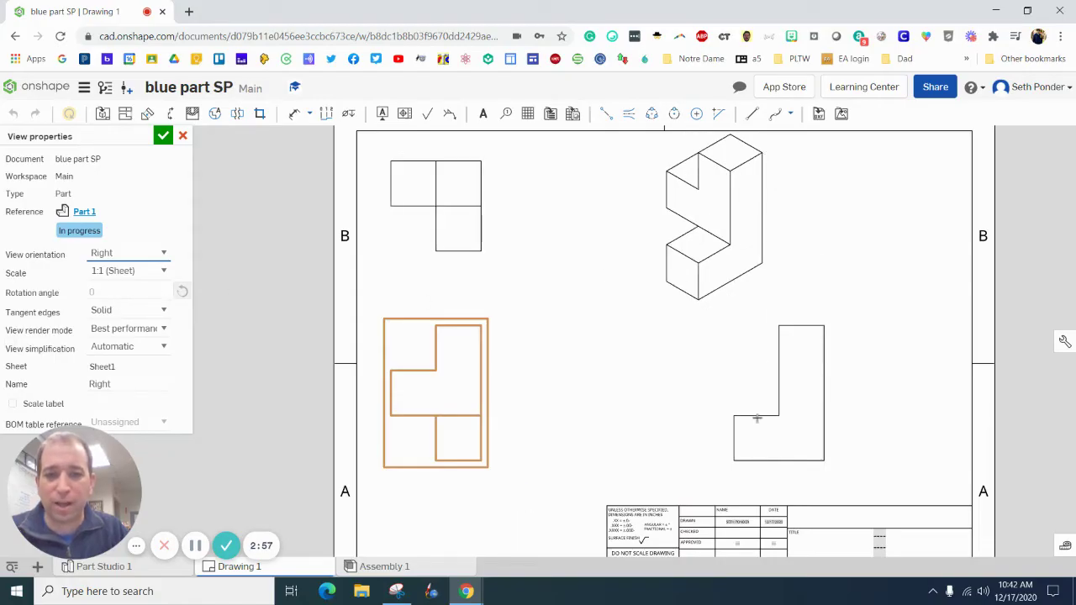
click(163, 256)
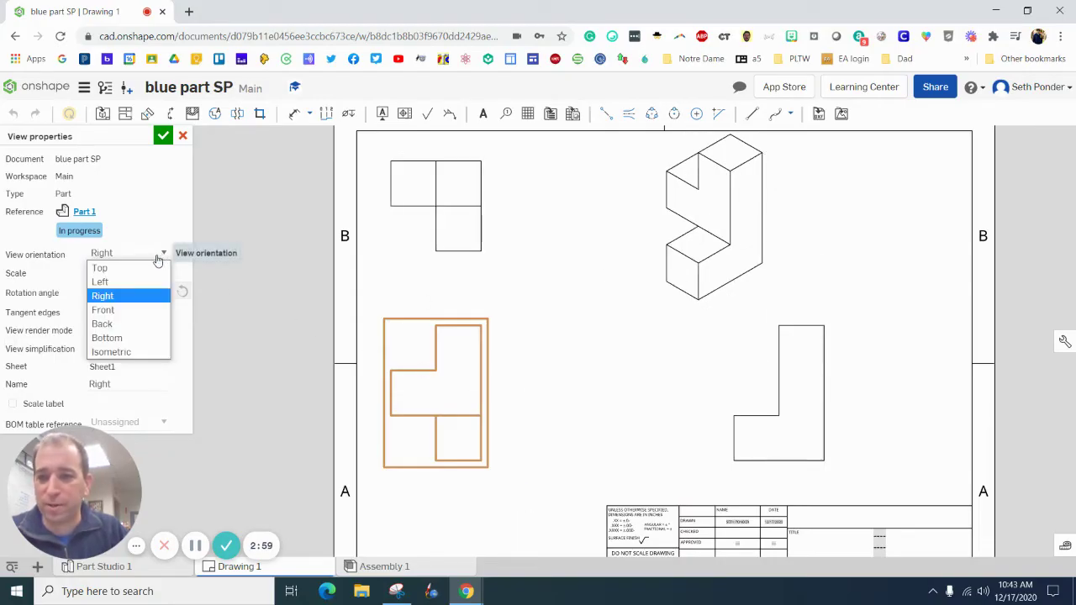
click(160, 326)
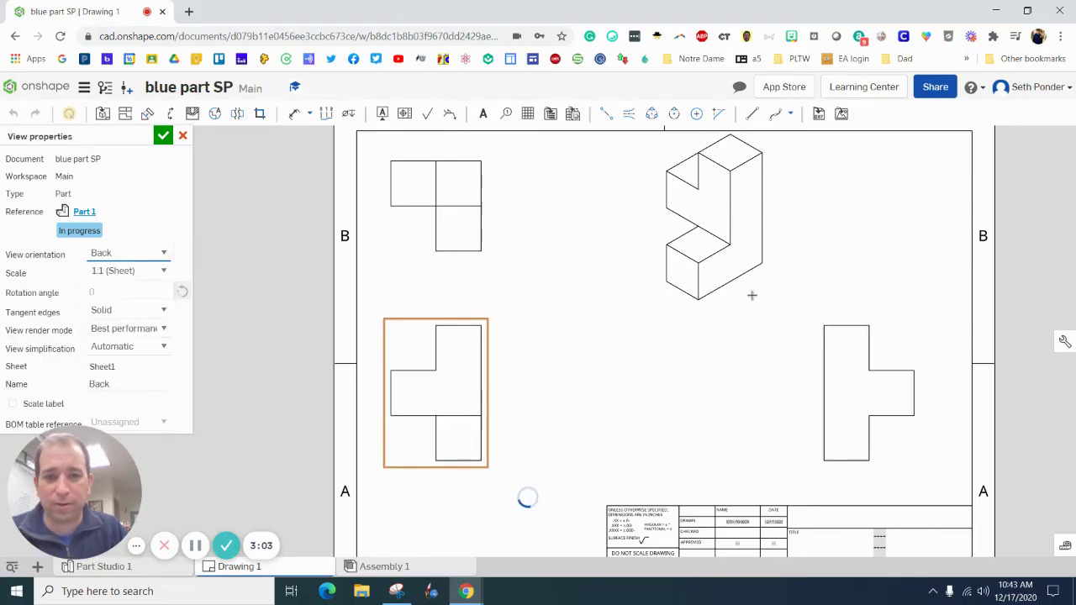
click(162, 262)
click(133, 296)
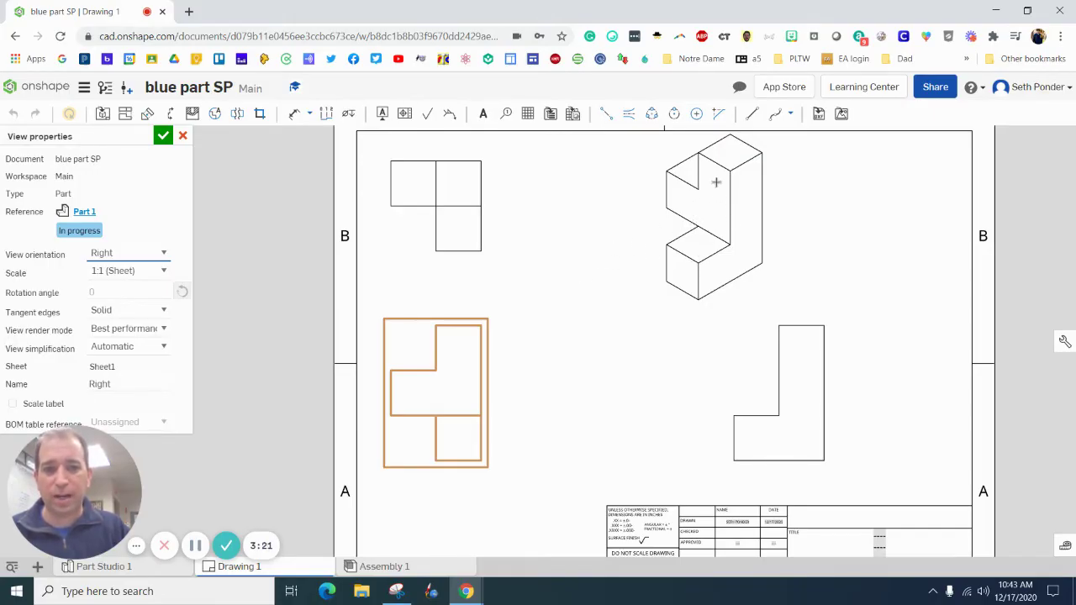
click(162, 254)
click(134, 309)
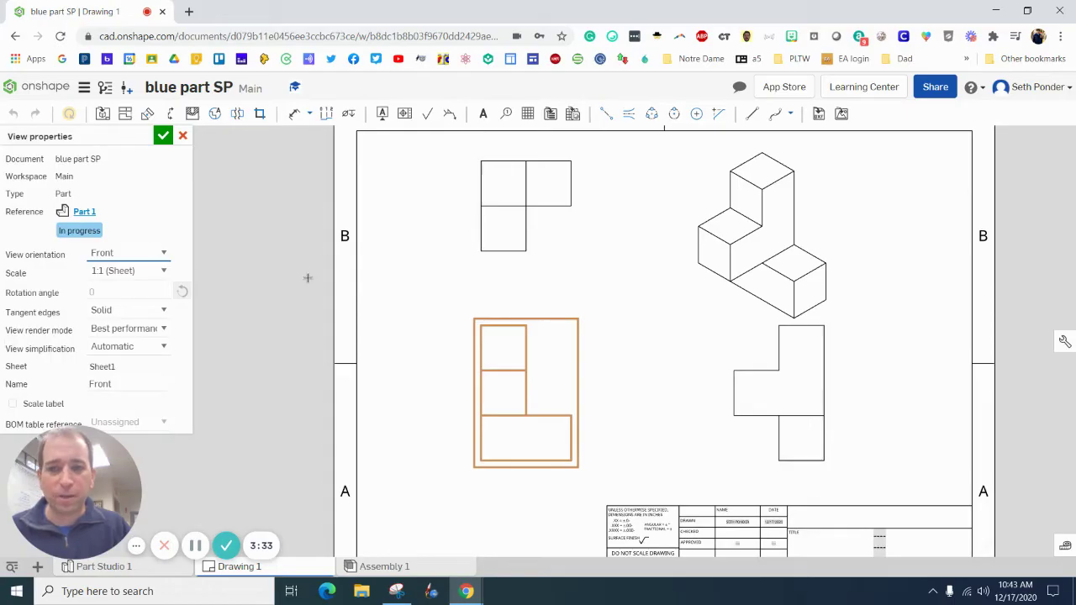
click(163, 136)
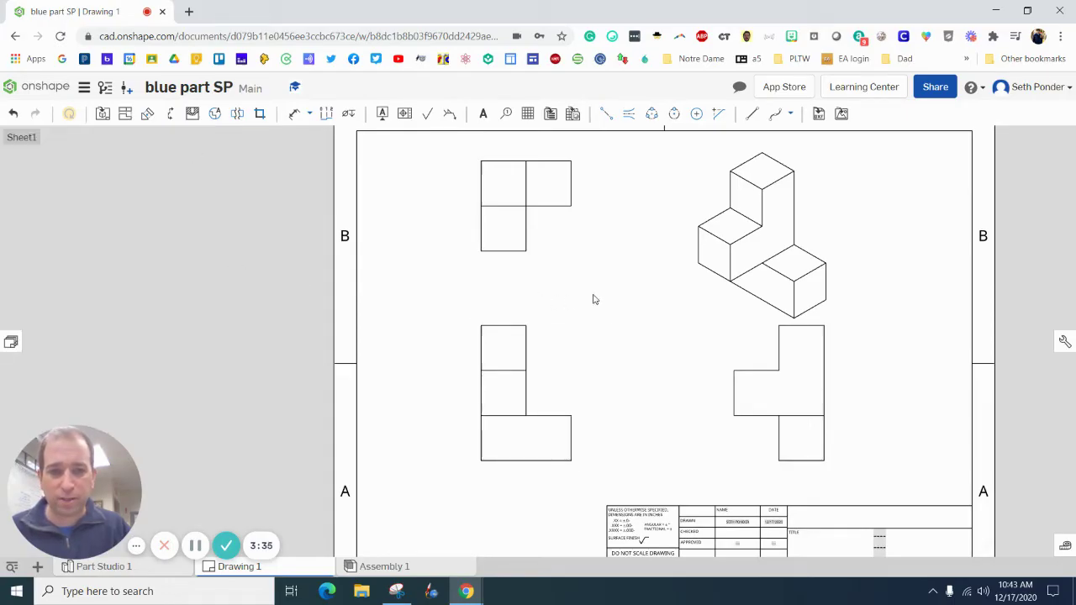
Move the isometric view up and right, and shift the front view left and slightly down
drag(837, 202, 900, 185)
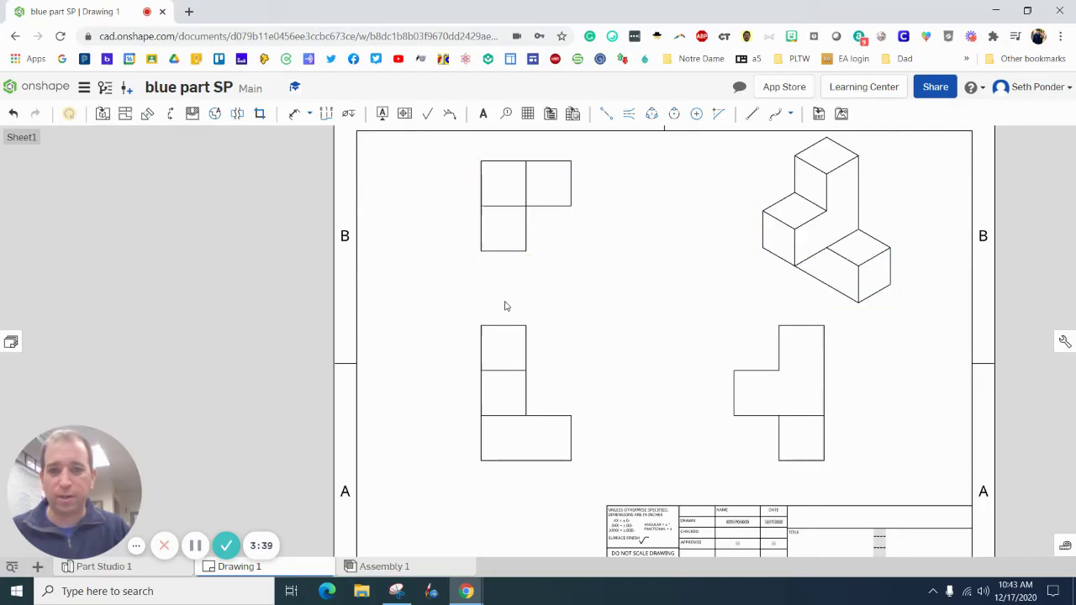
drag(504, 322, 455, 322)
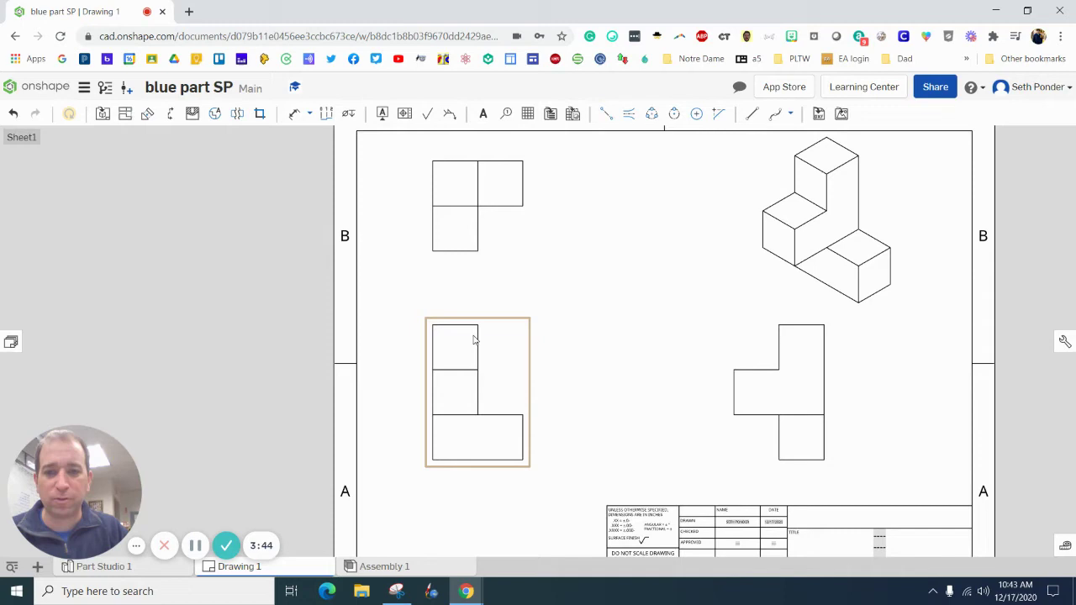
mouse_move(479, 323)
mouse_down()
mouse_move(479, 355)
mouse_move(490, 318)
mouse_up()
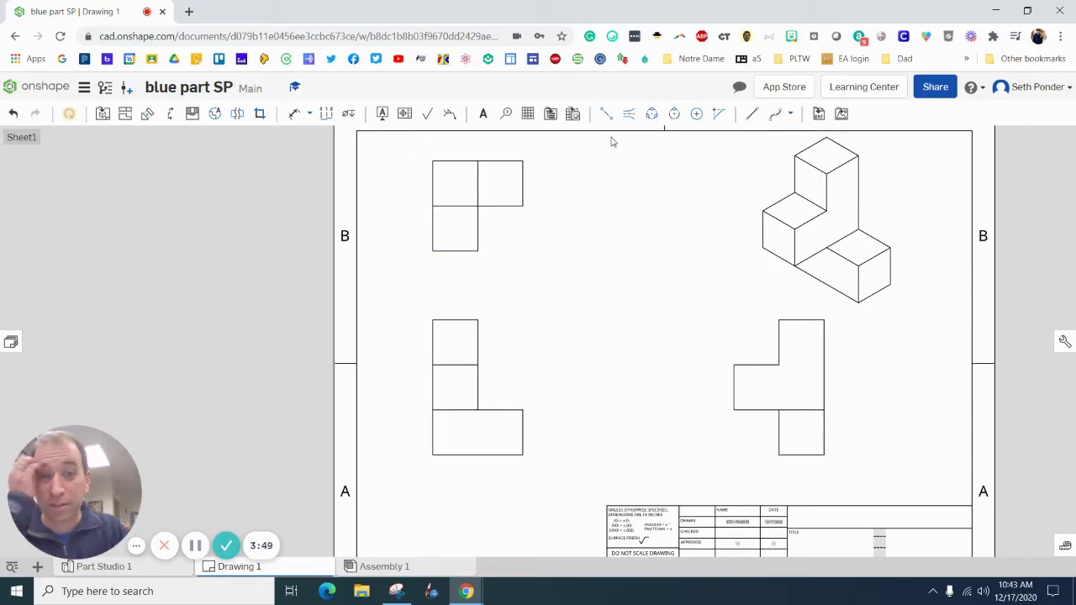
Dimension the top view's 1.500 overall width below it
click(296, 116)
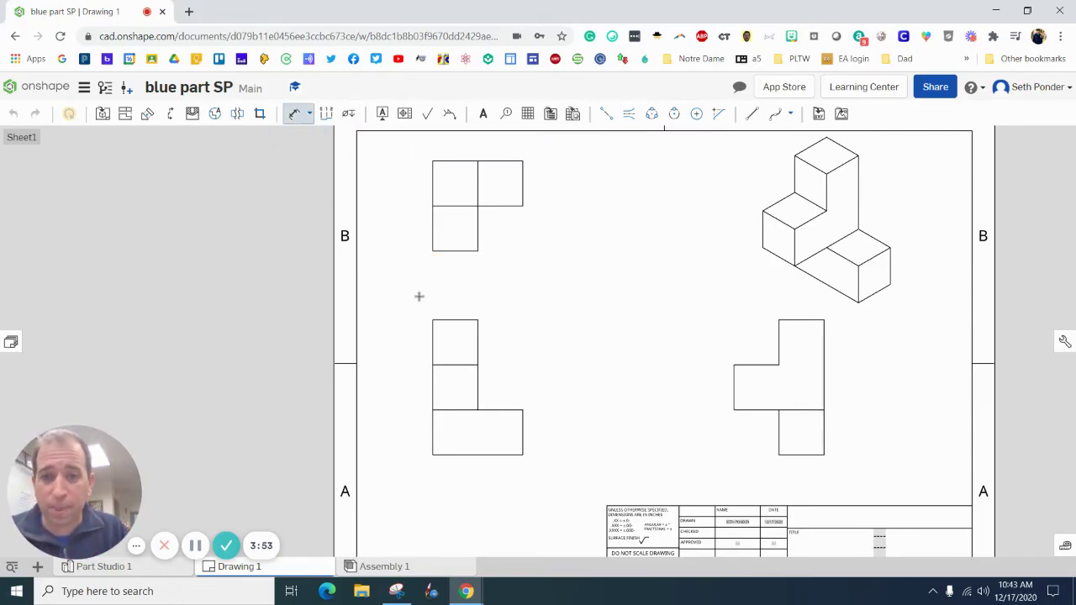
click(432, 246)
click(523, 206)
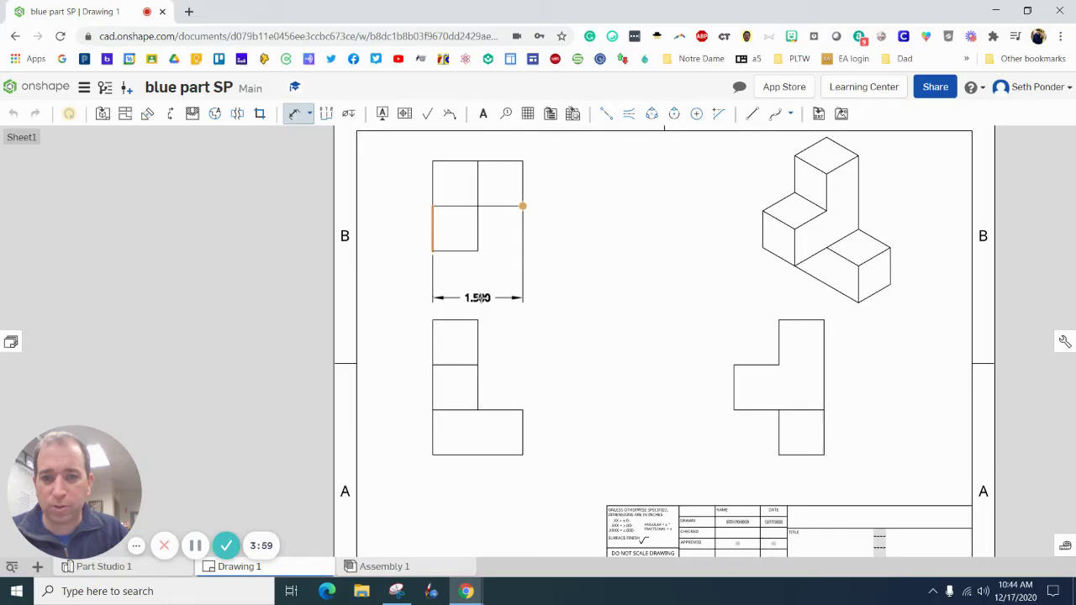
click(494, 296)
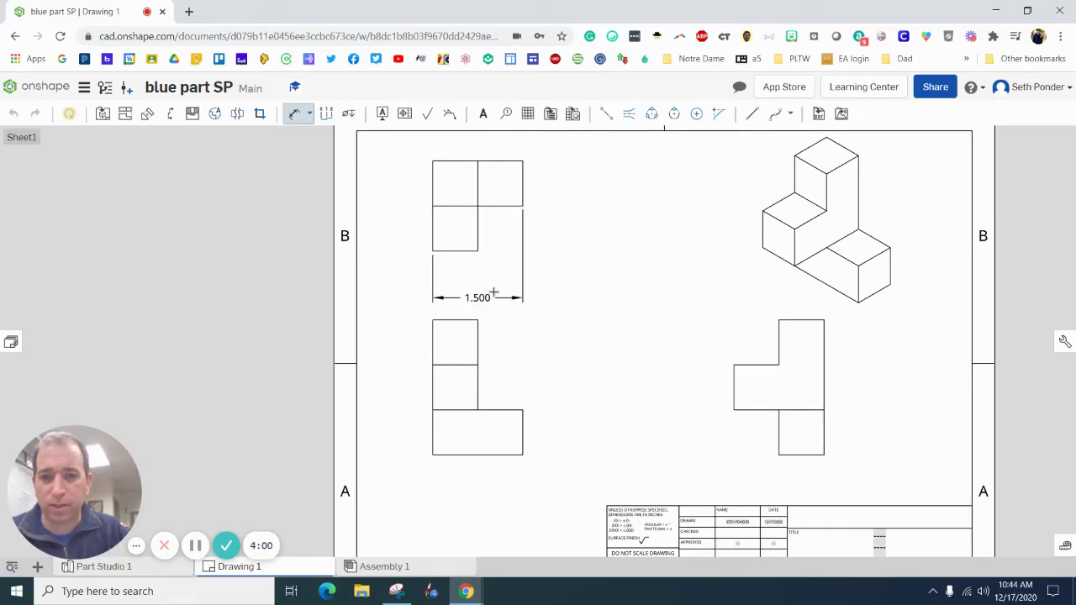
Add a .750 dimension for the top view's left half, then undo it
click(432, 230)
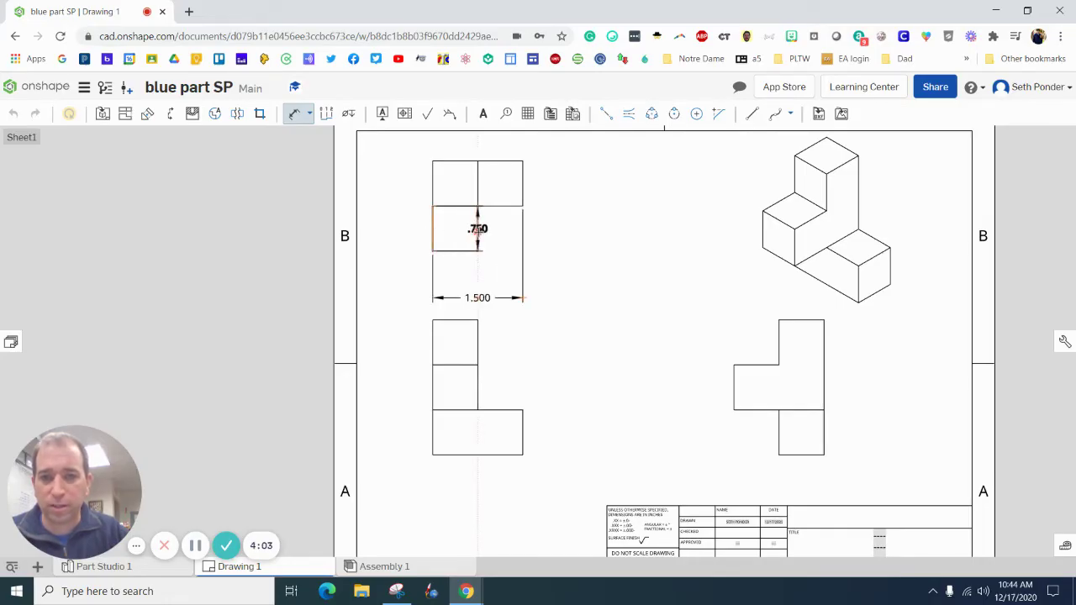
click(478, 229)
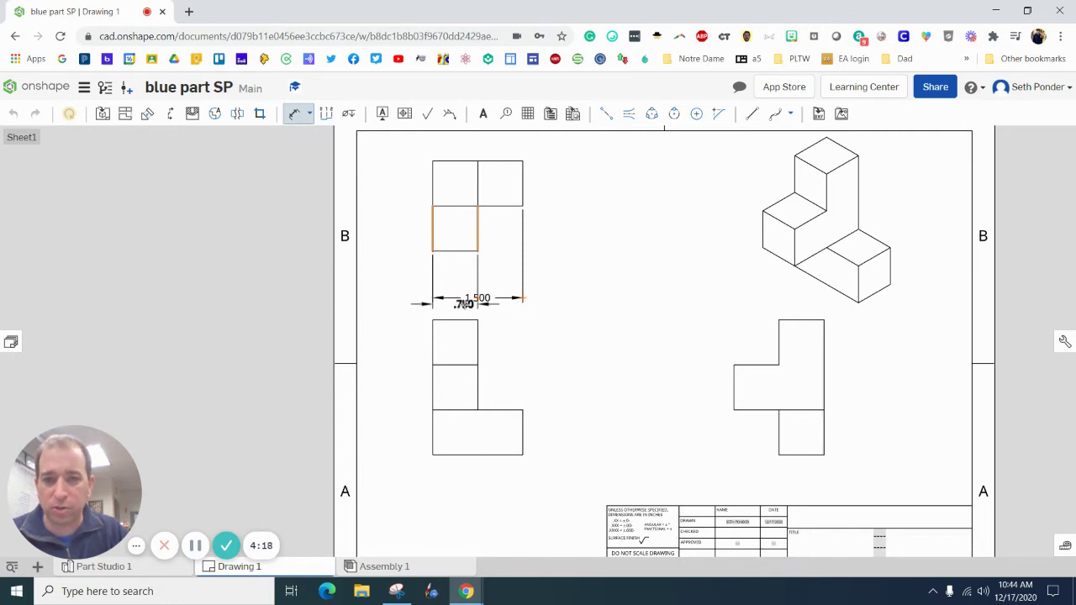
click(458, 309)
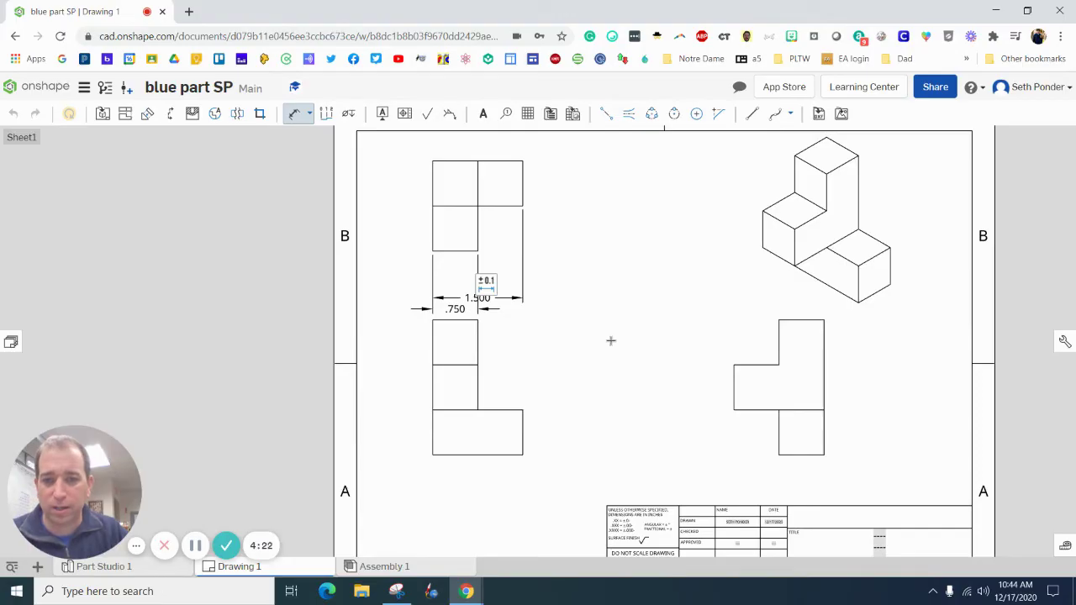
key(Escape)
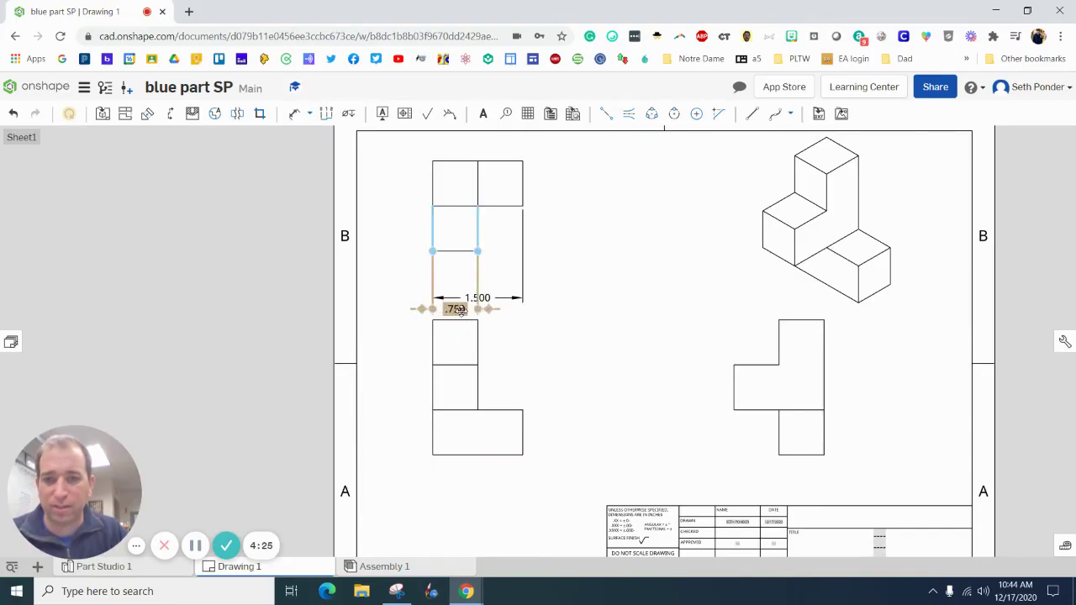
key(ctrl+z)
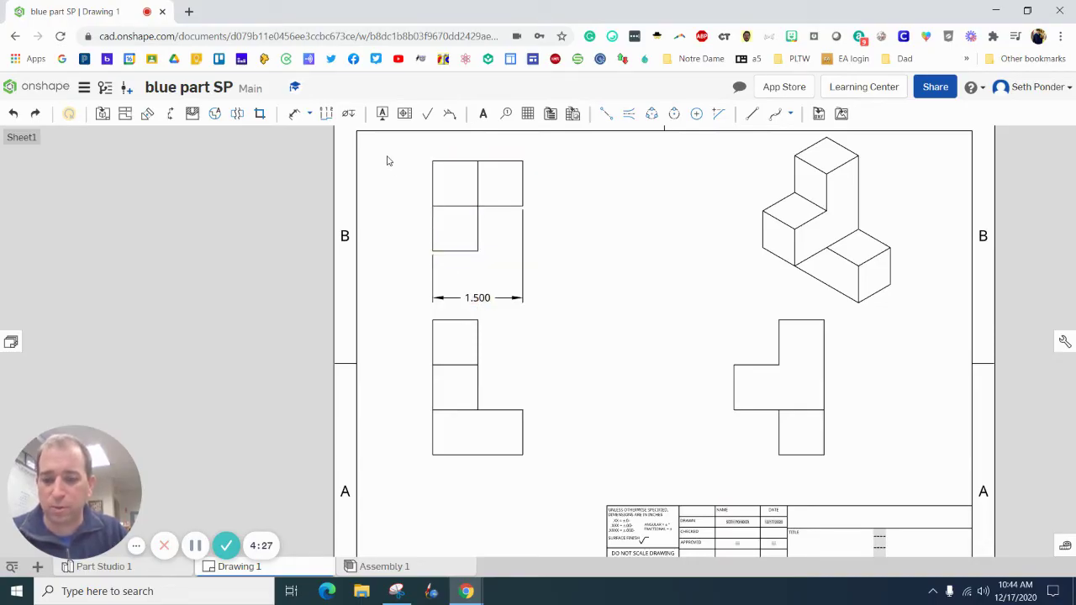
Add .750 width dimensions to the top view's left and right halves
key(d)
click(432, 220)
click(478, 225)
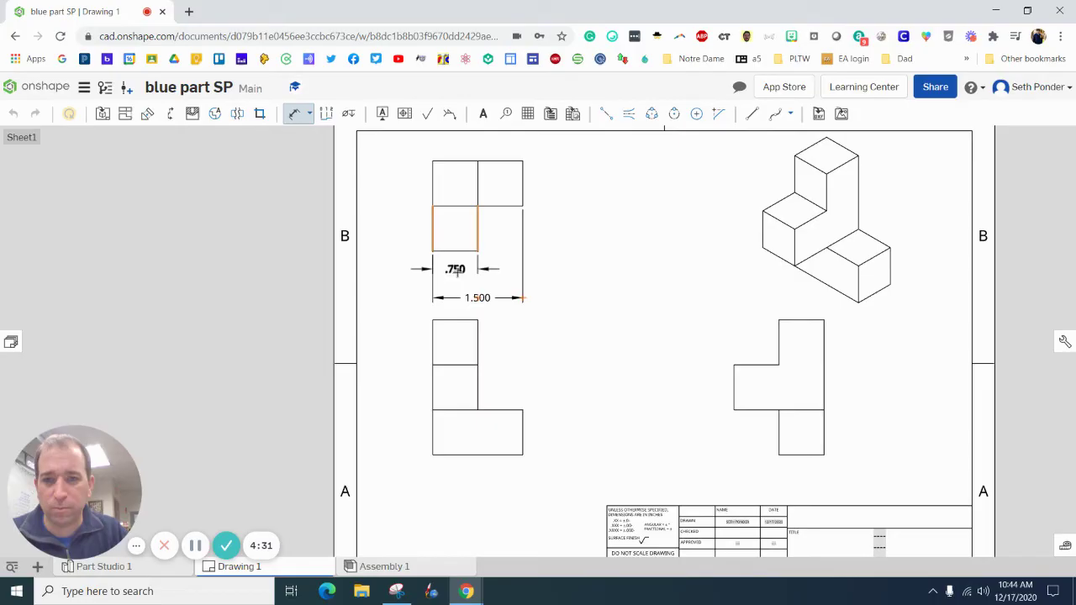
click(458, 273)
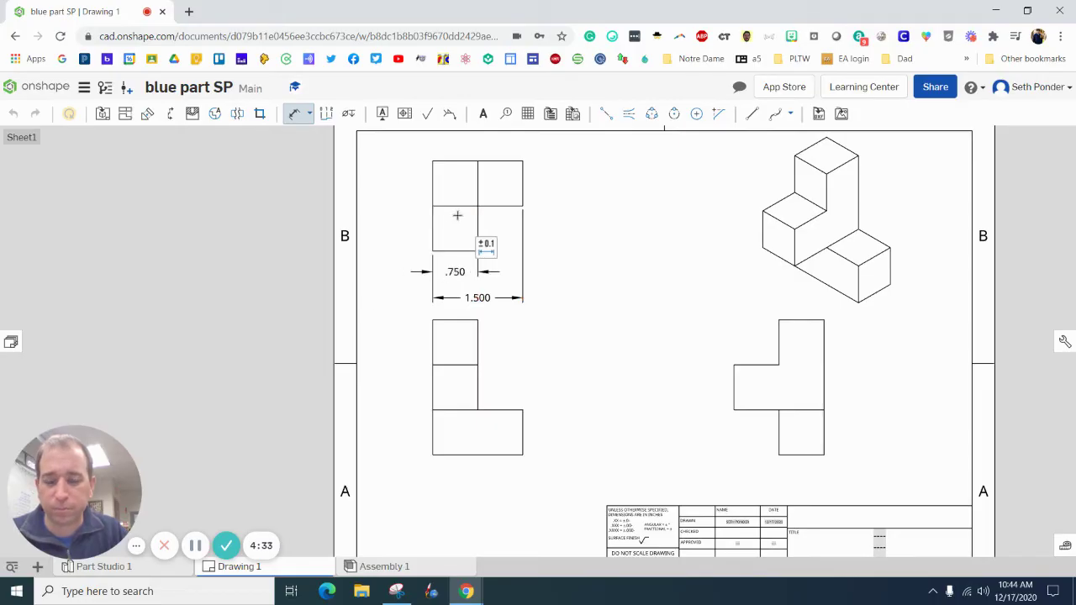
key(Escape)
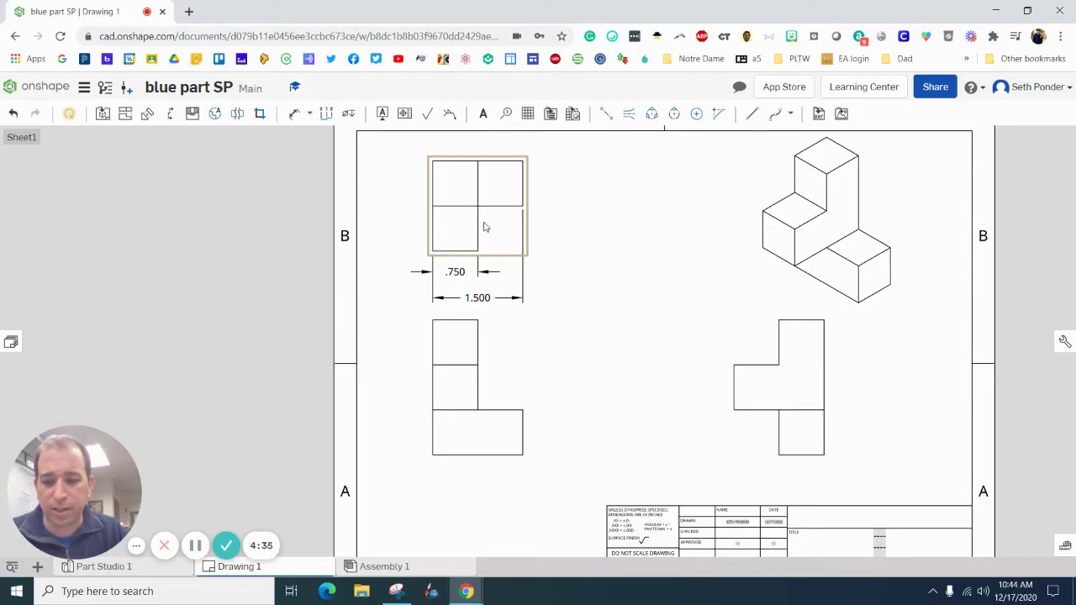
key(d)
click(478, 189)
click(522, 185)
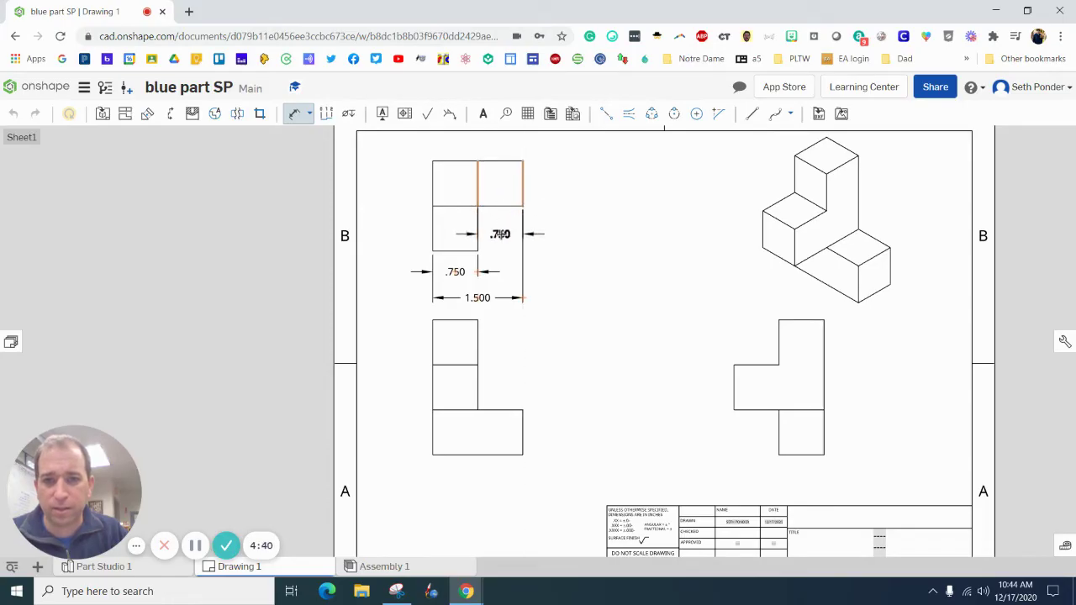
click(502, 236)
key(Escape)
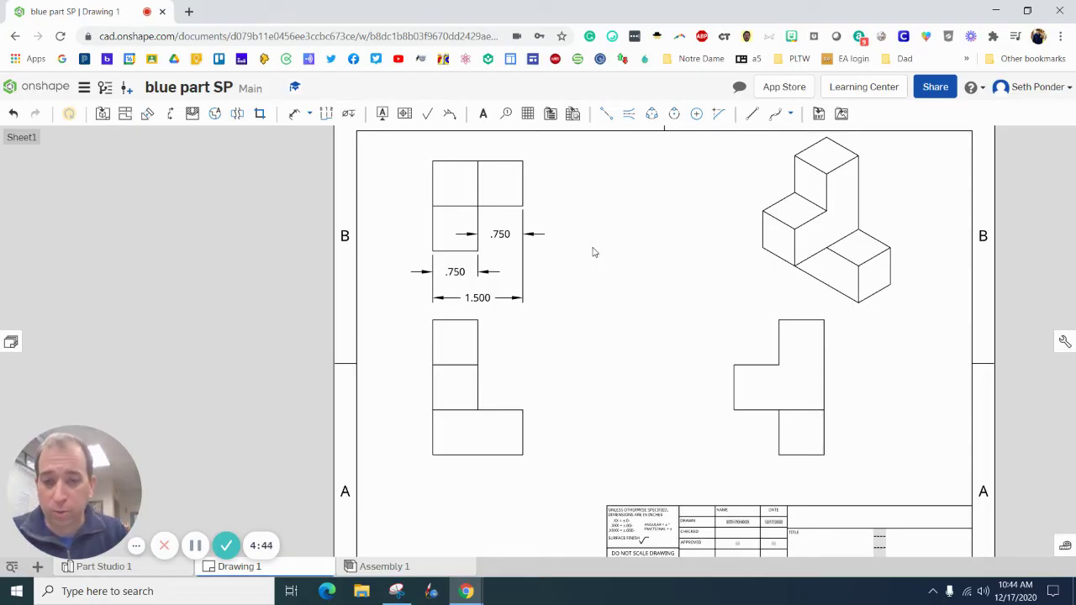
Add two .750 width dimensions to the lower-left view's column and step
key(d)
click(446, 321)
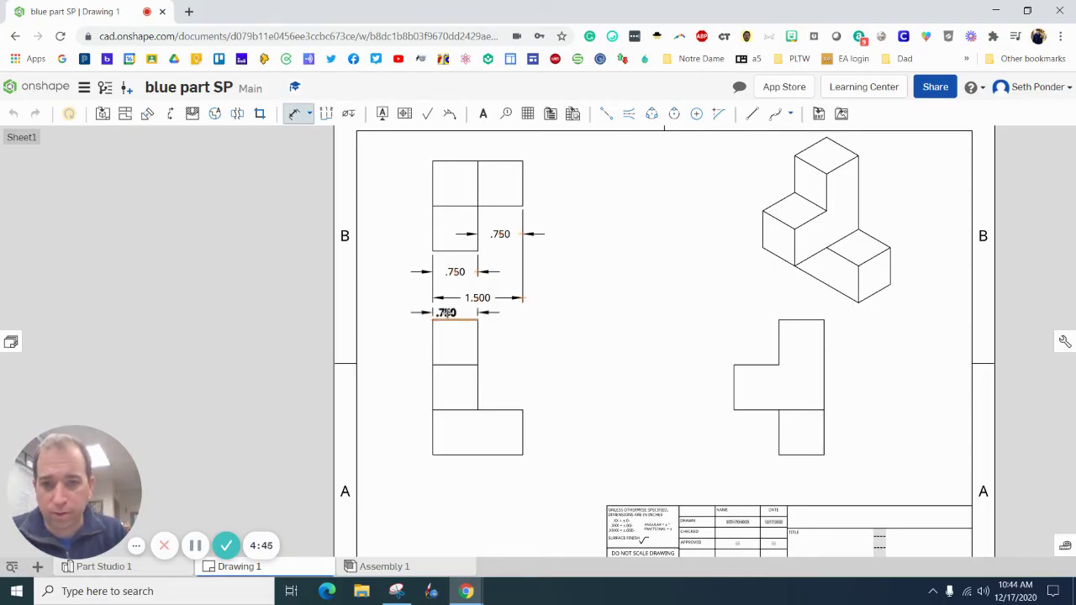
click(446, 312)
key(Escape)
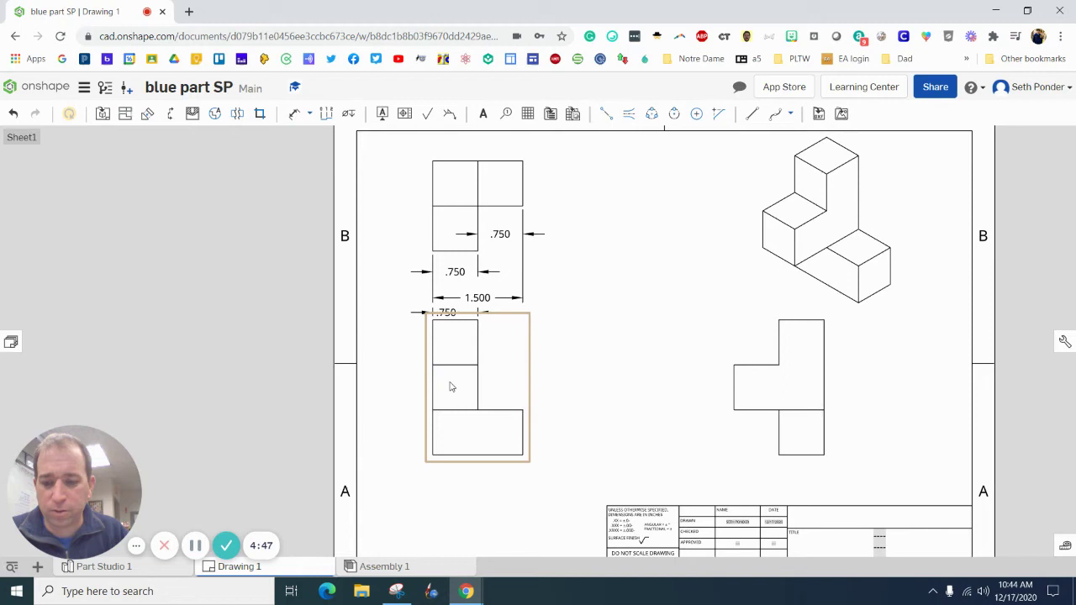
key(d)
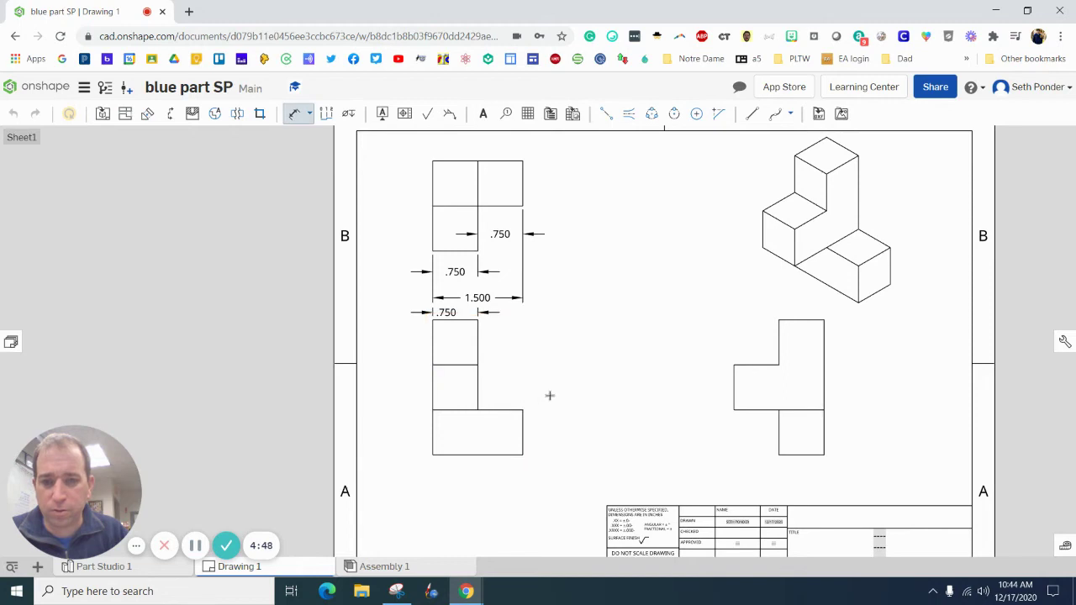
click(491, 411)
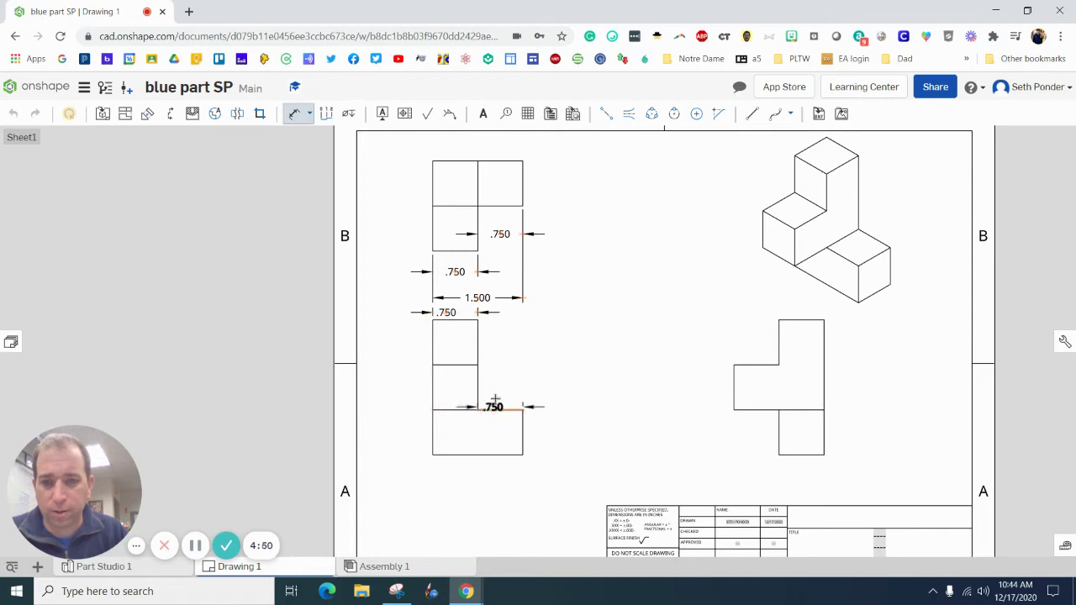
click(553, 336)
Delete the two .750 dimensions on the lower-left view and move that view down
key(Escape)
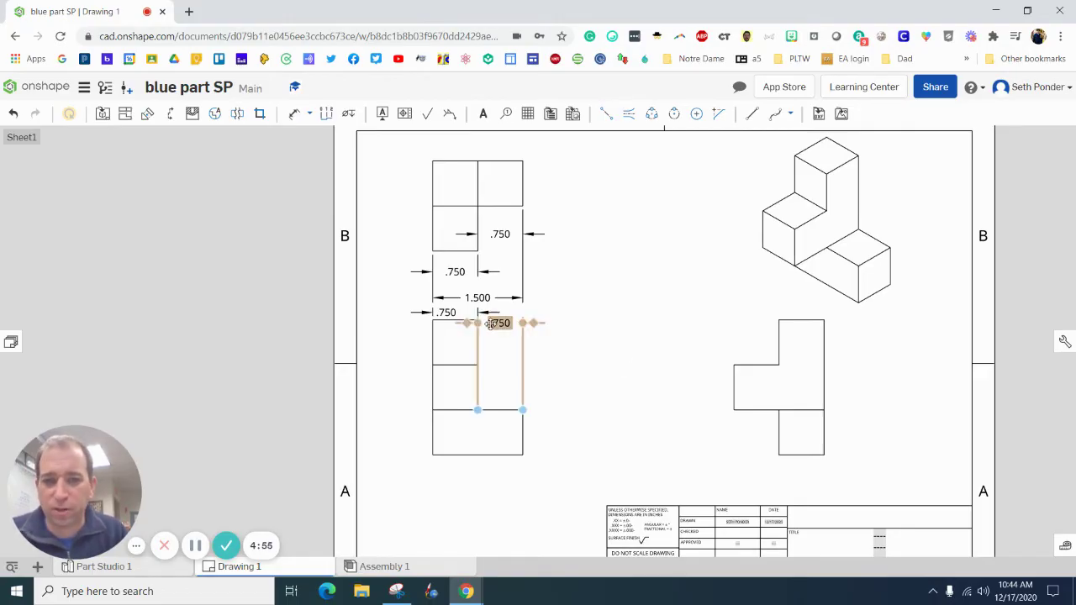
drag(499, 322, 501, 350)
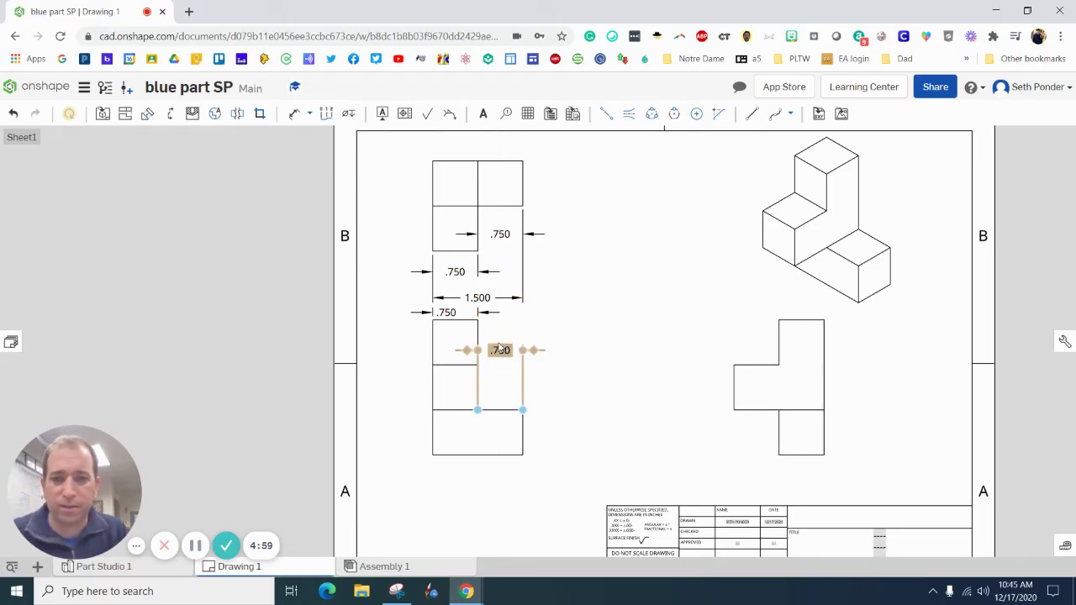
click(501, 351)
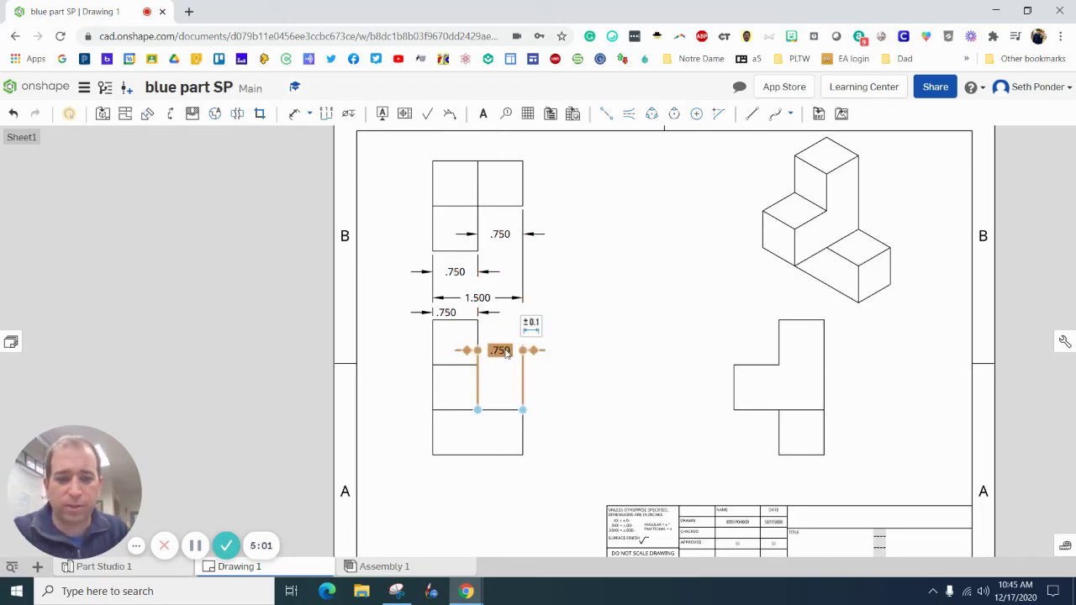
key(Delete)
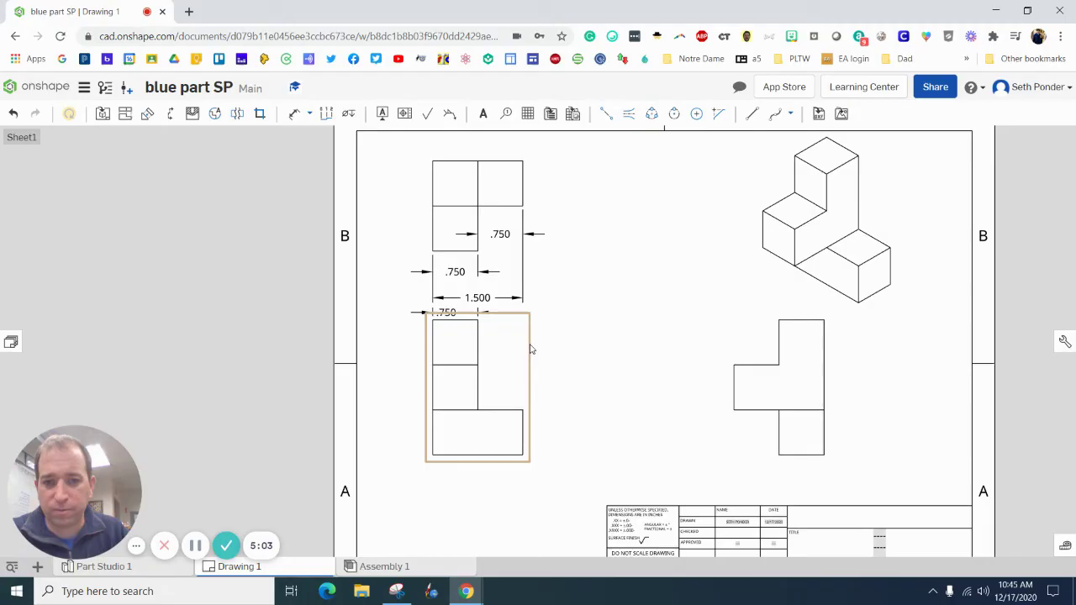
drag(531, 354, 532, 374)
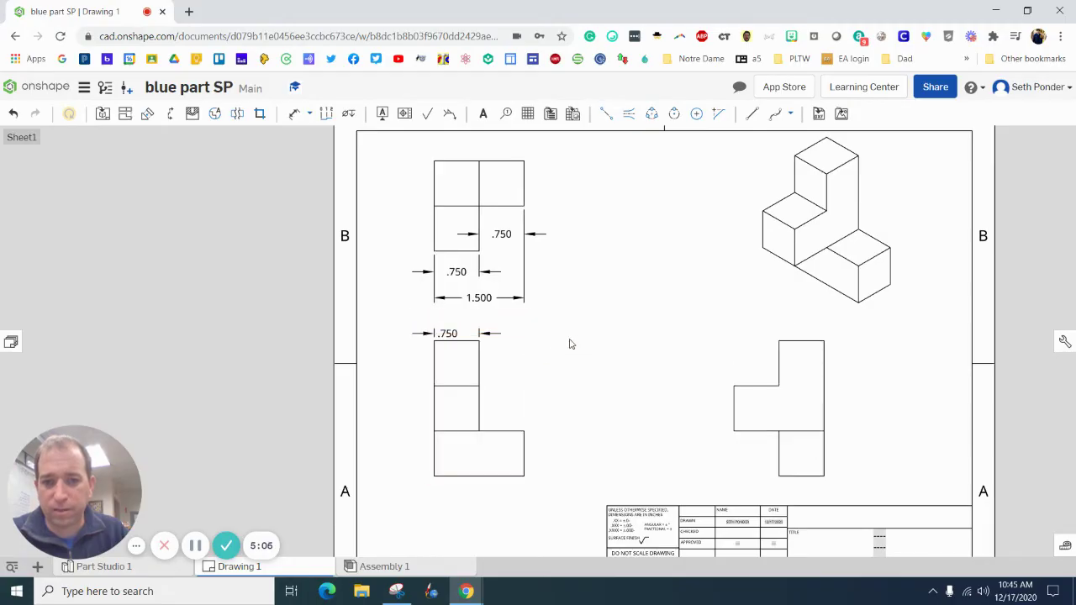
mouse_move(461, 333)
mouse_down()
mouse_move(457, 273)
mouse_move(455, 313)
mouse_up()
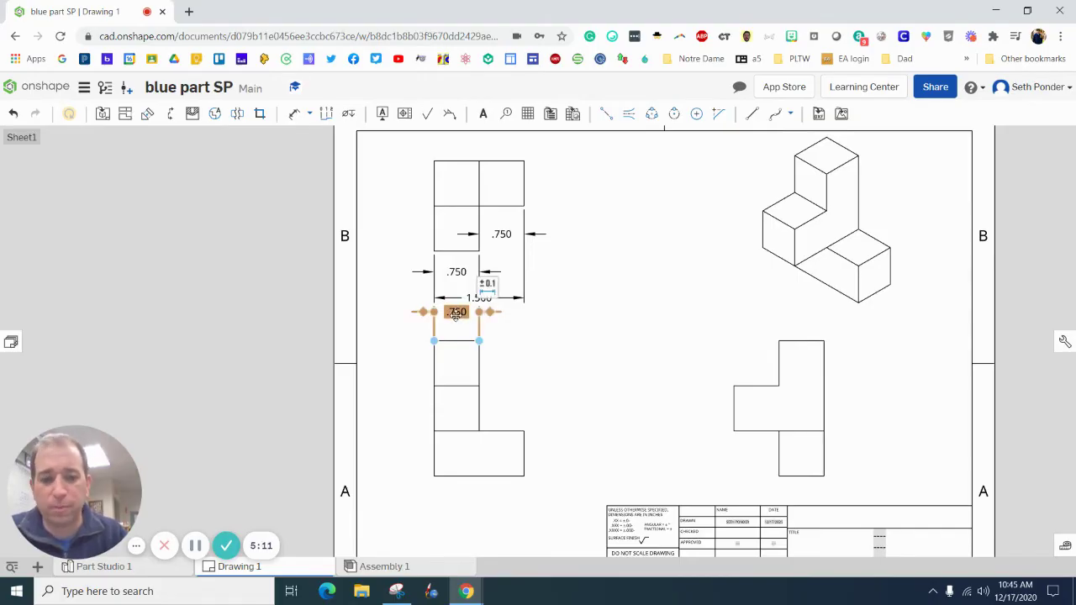
key(Delete)
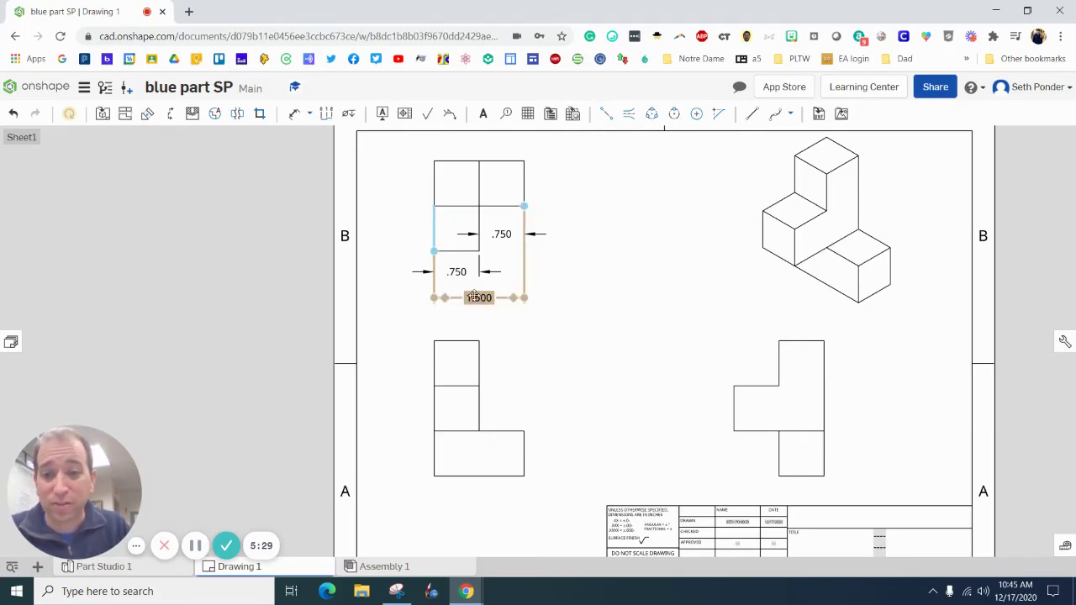
Delete the top view's right-half .750 dimension and lower the 1.500 dimension slightly
click(479, 297)
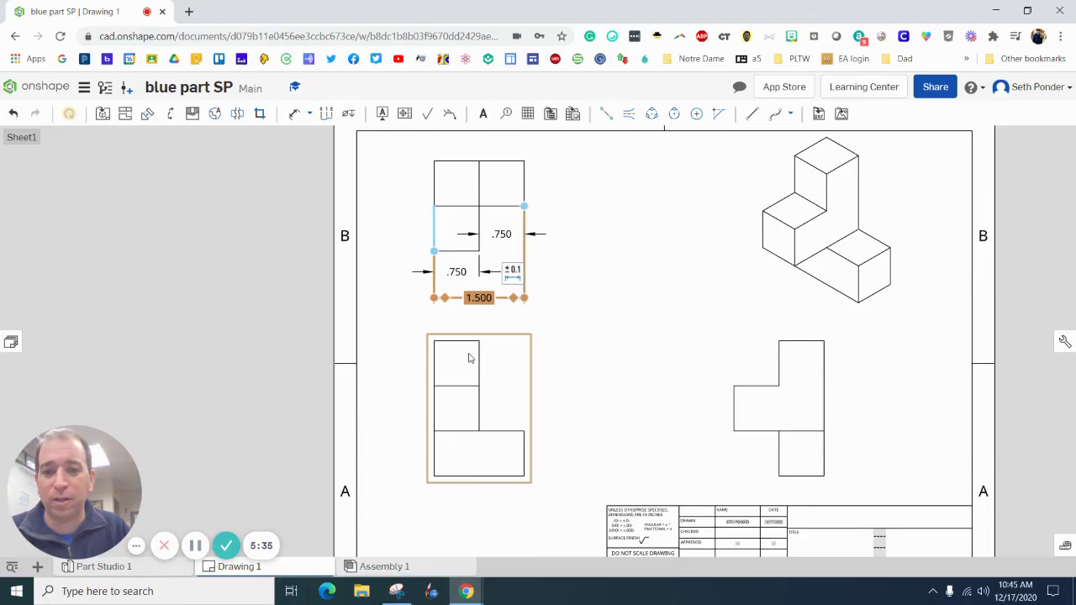
click(591, 335)
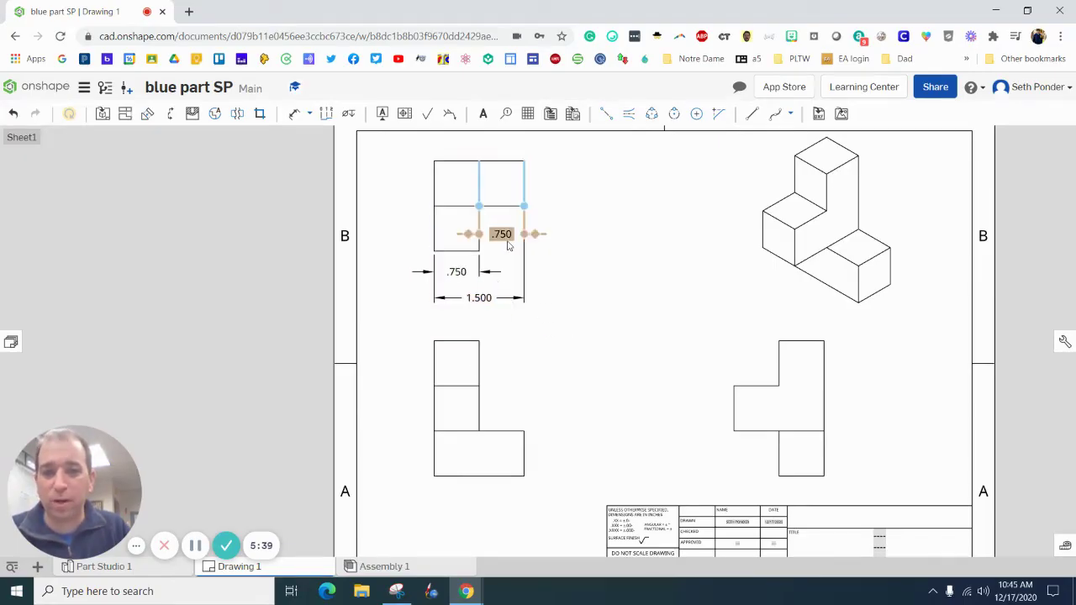
key(Delete)
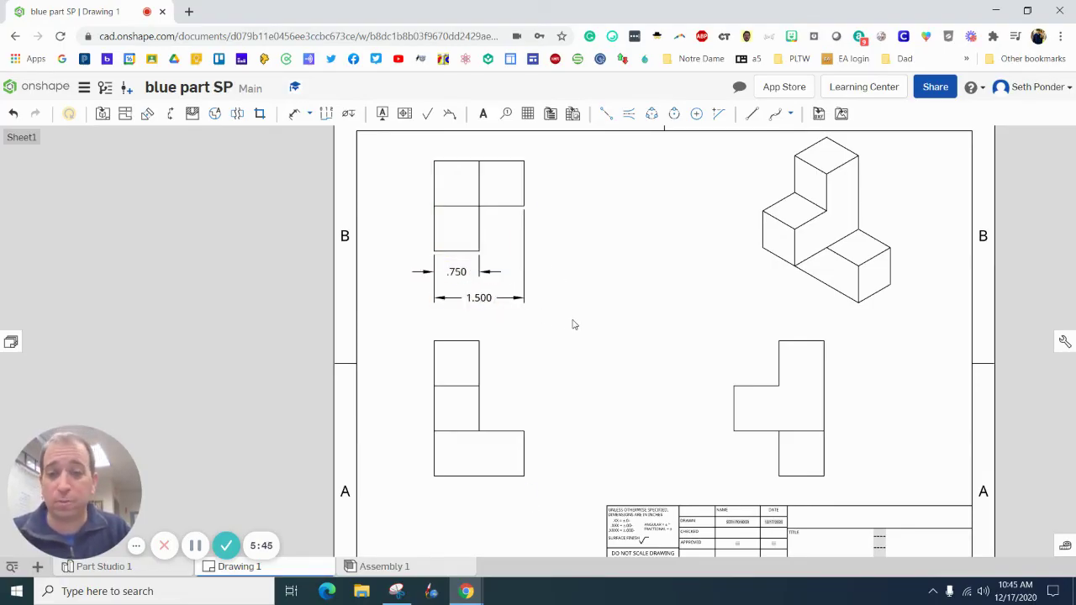
mouse_move(467, 300)
mouse_down()
mouse_move(473, 397)
mouse_move(477, 305)
mouse_up()
key(d)
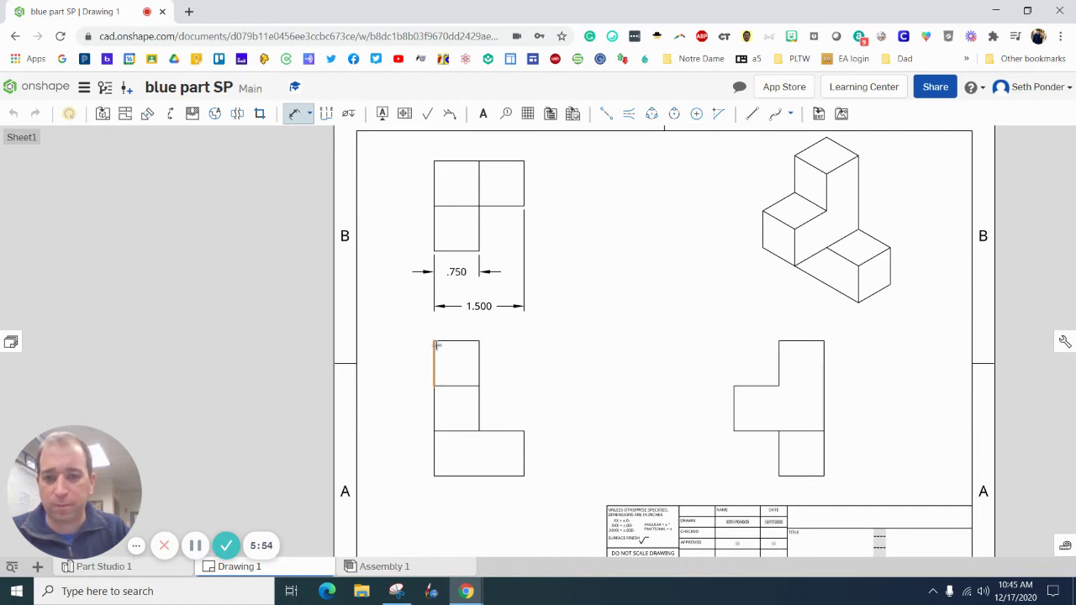
Dimension the front view's 2.250 overall height and two .750 step heights
click(443, 341)
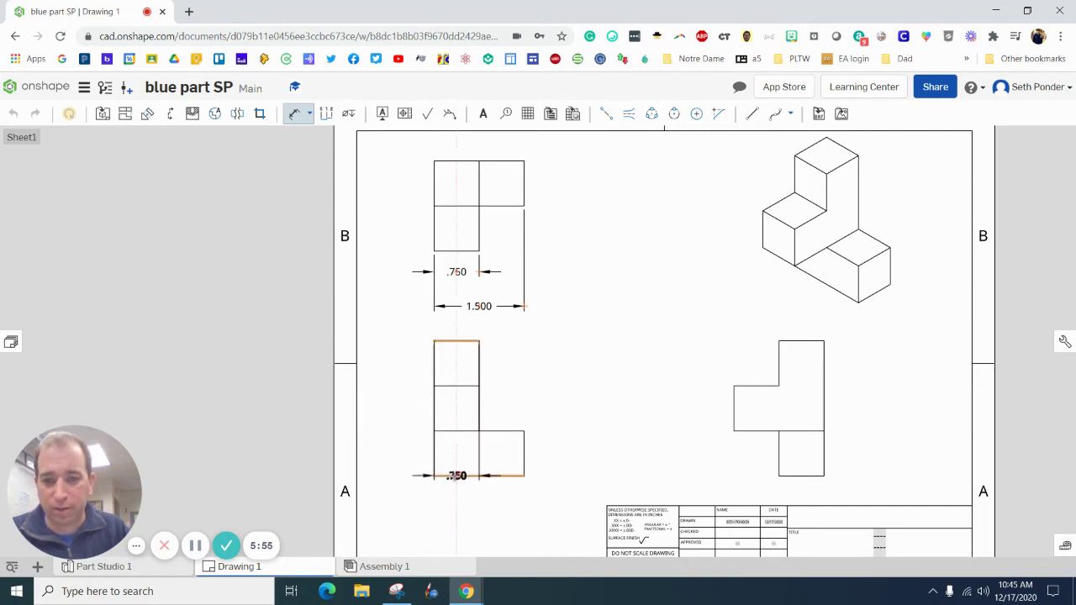
click(456, 475)
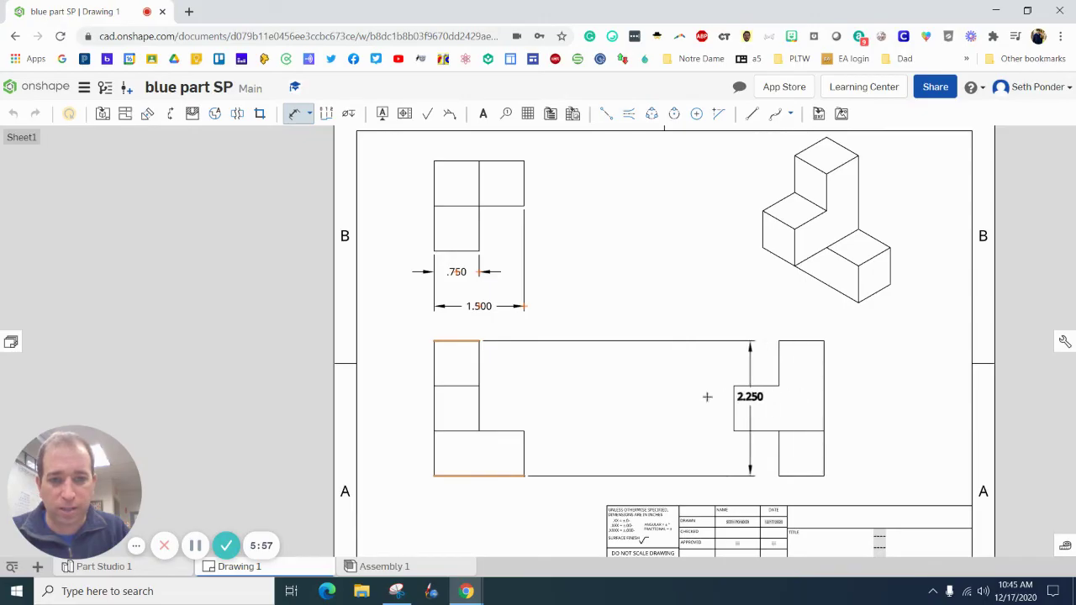
click(638, 397)
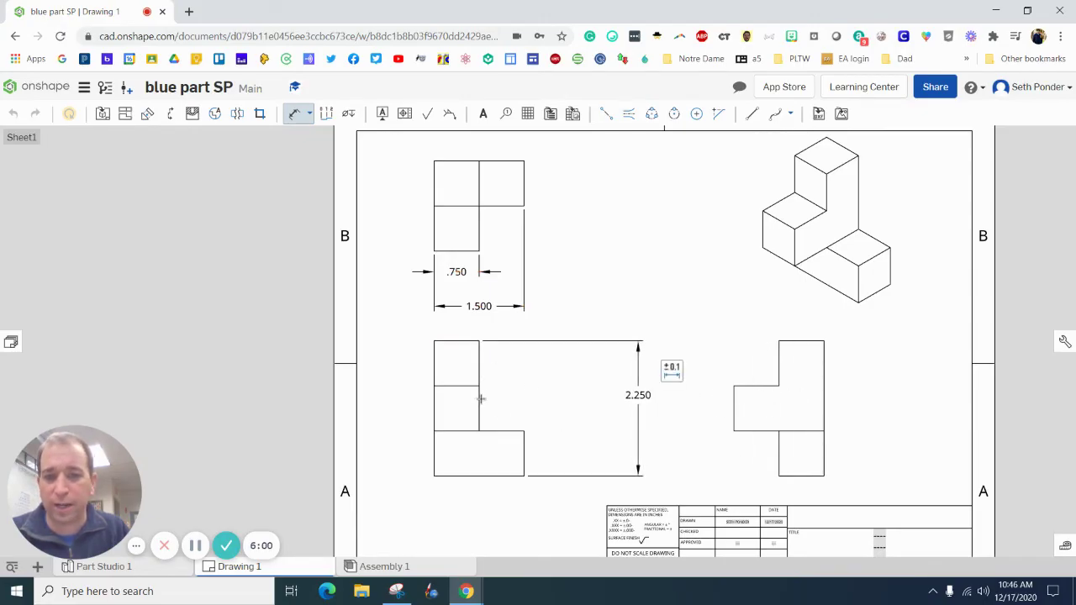
click(523, 444)
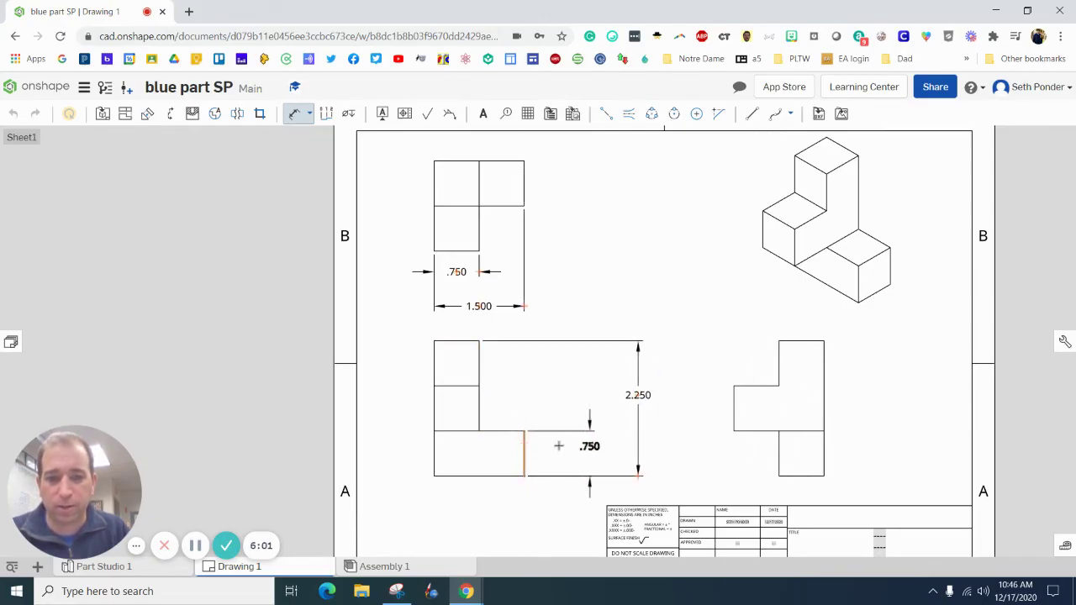
click(559, 445)
click(480, 396)
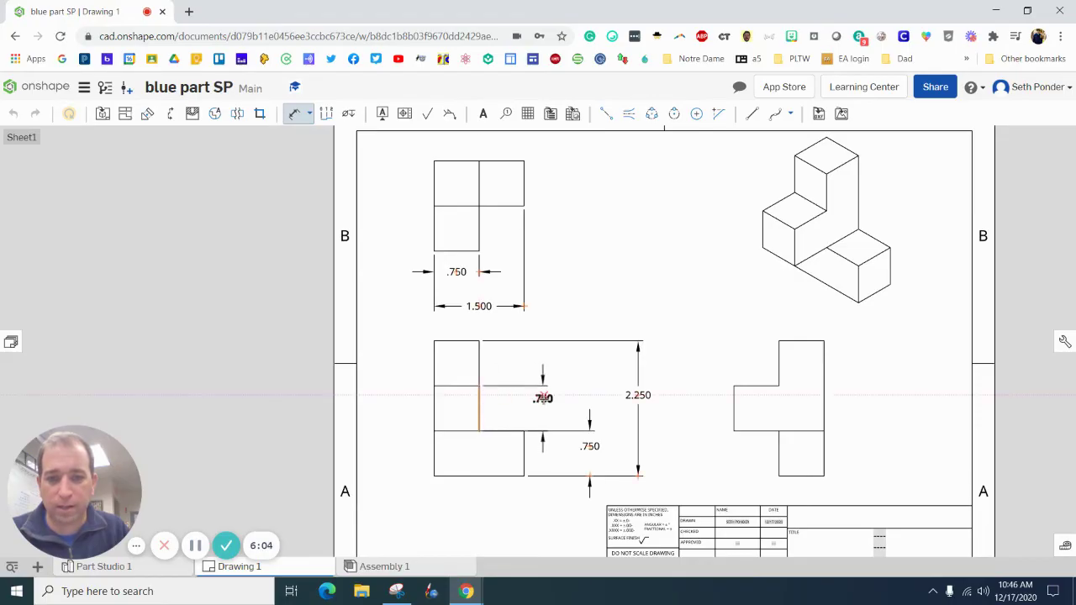
click(542, 409)
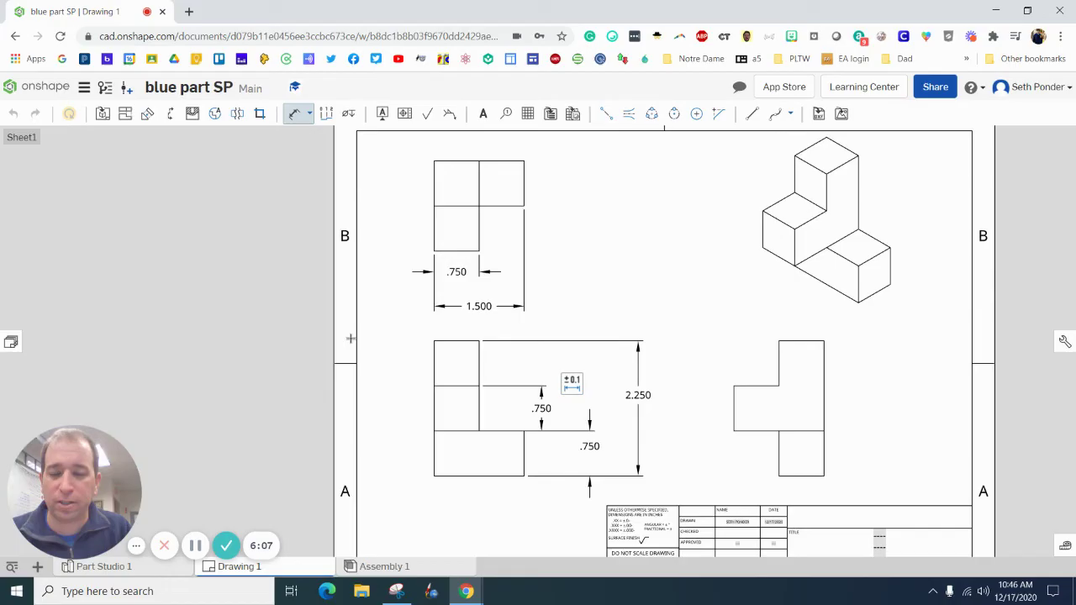
Add a .750 height dimension for the front view's top step
click(294, 116)
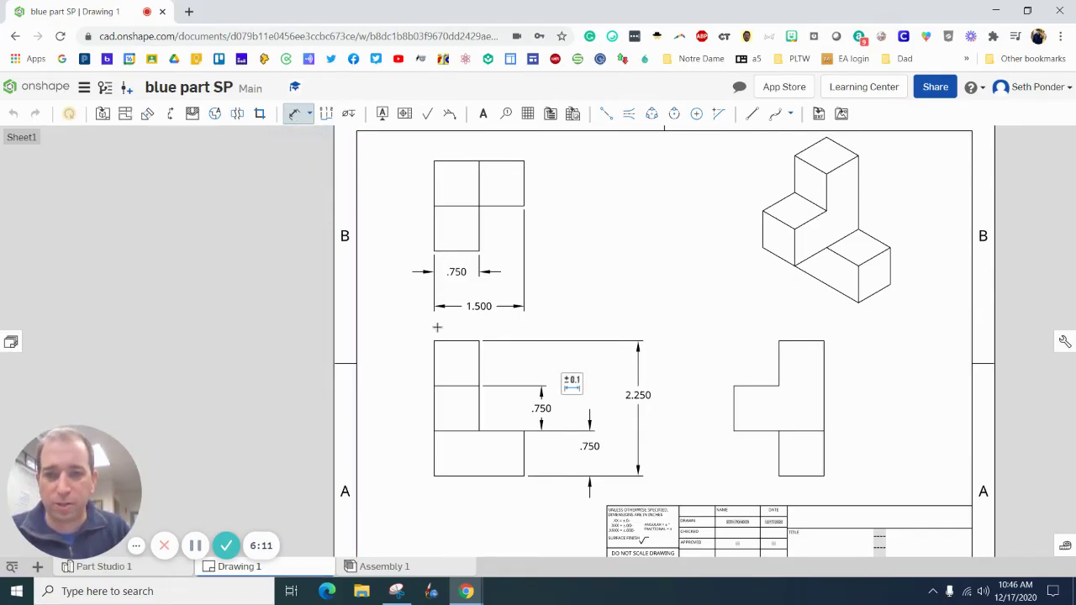
click(479, 354)
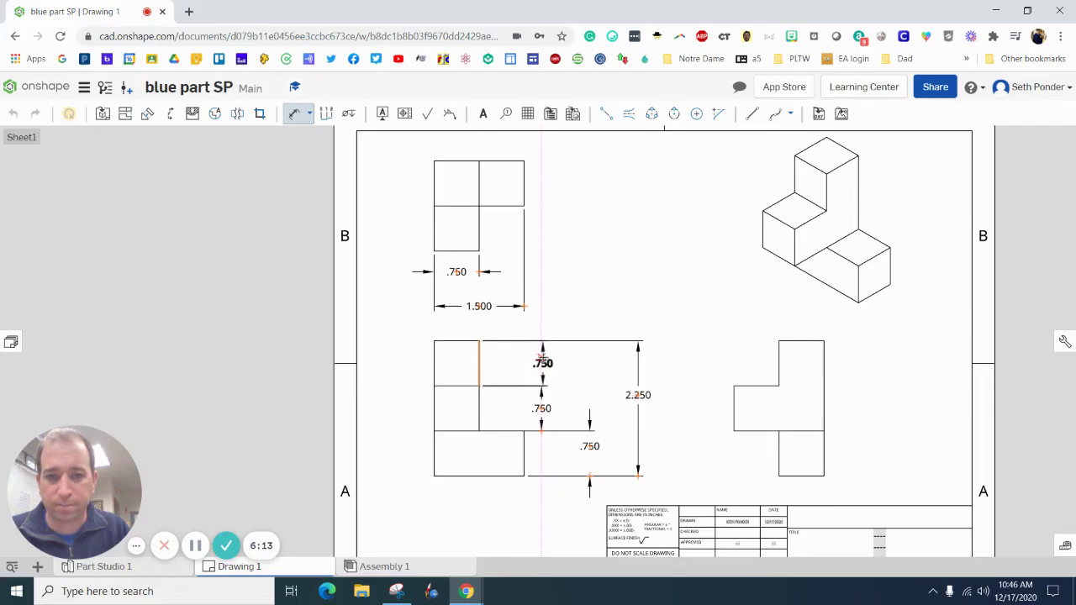
click(539, 356)
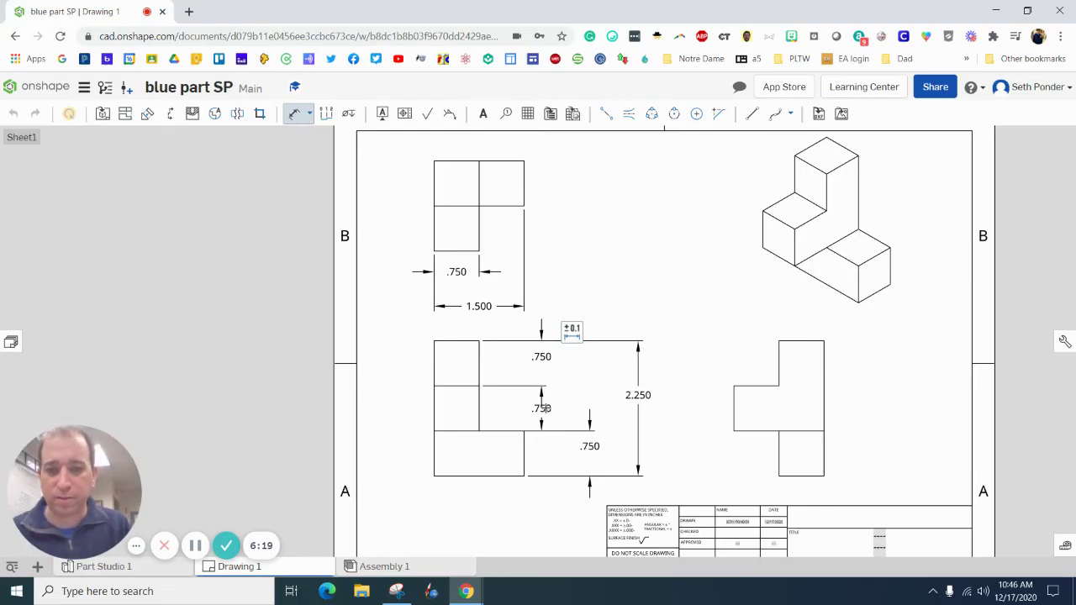
Delete the duplicate top .750 height dimension from the front view
key(Escape)
click(542, 358)
click(542, 358)
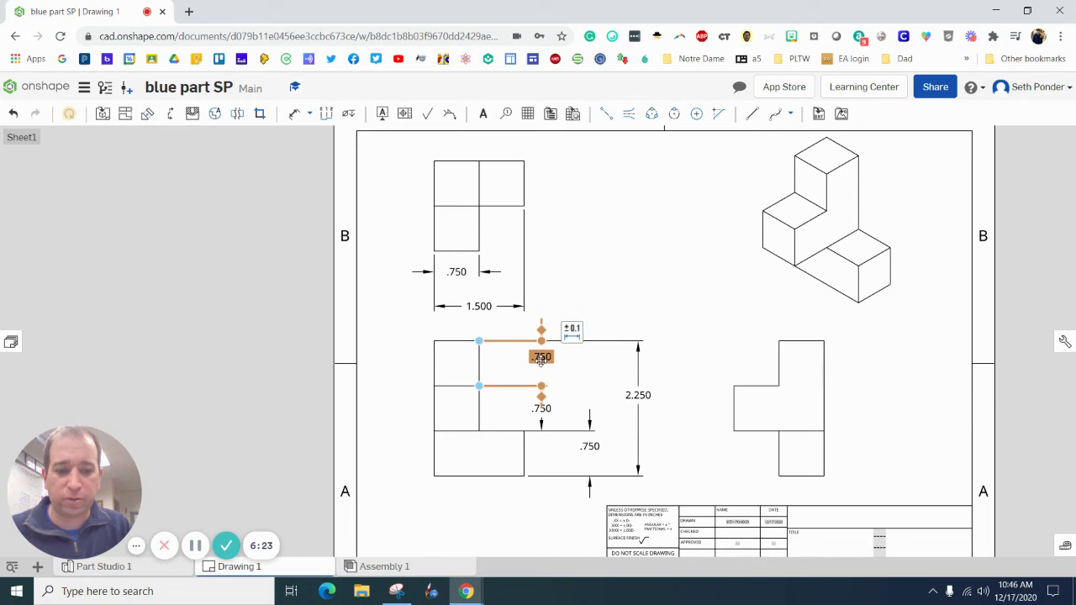
key(Delete)
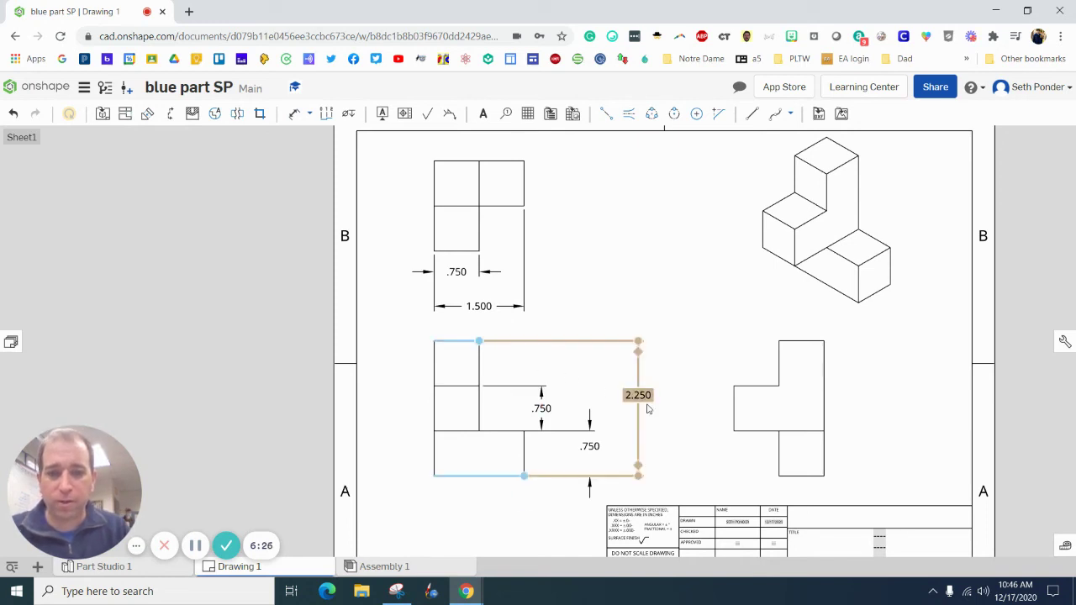
Nudge the middle .750 dimension right and shift the front and top views slightly left
click(590, 446)
key(Escape)
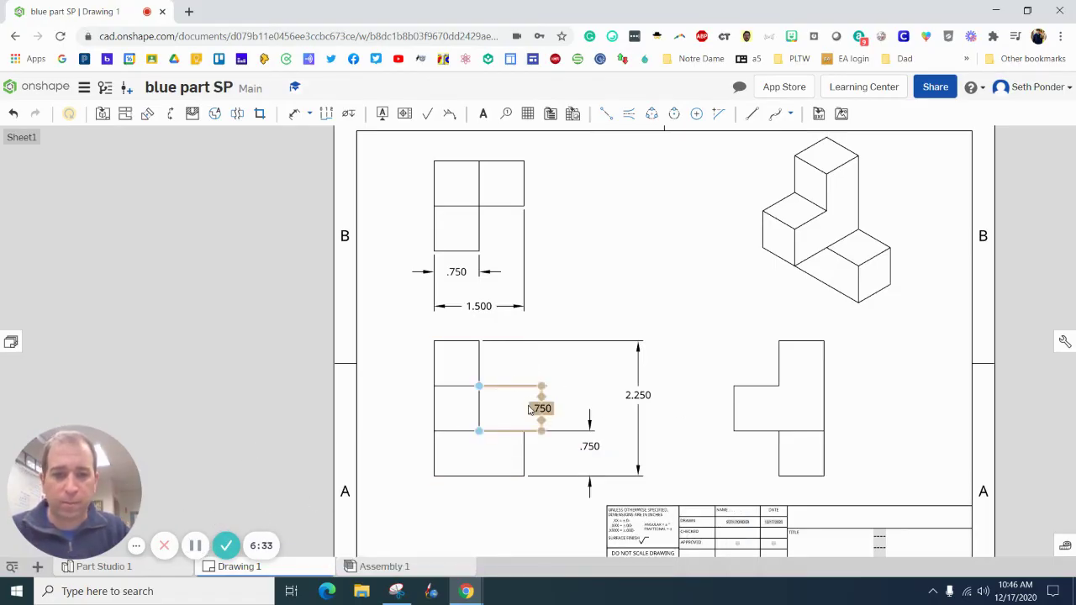
mouse_move(541, 408)
mouse_down()
mouse_move(745, 404)
mouse_move(554, 405)
mouse_up()
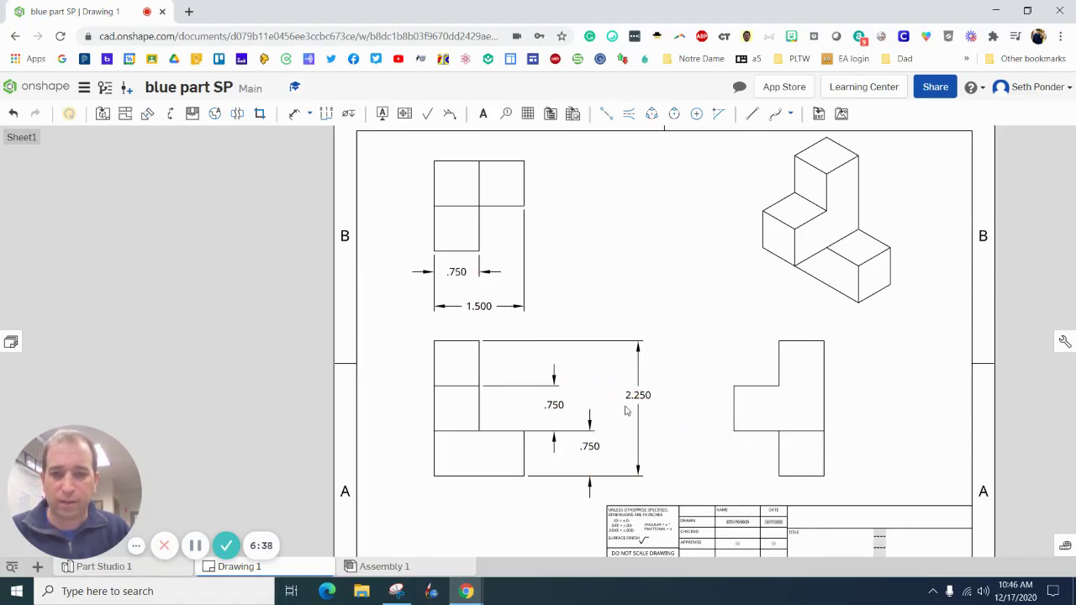
click(512, 325)
drag(498, 338, 480, 344)
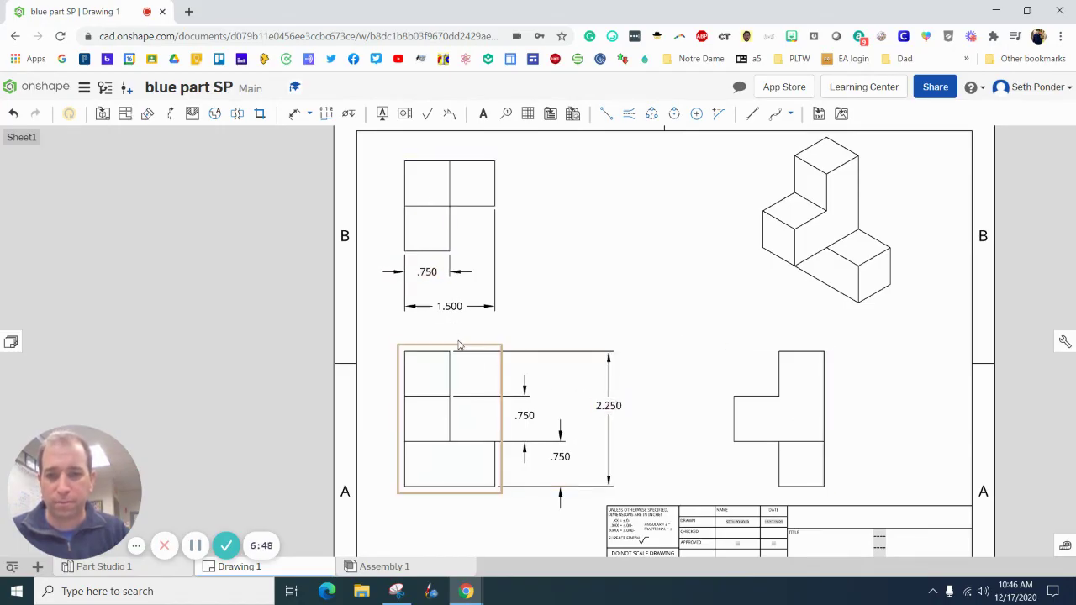
drag(459, 344, 476, 332)
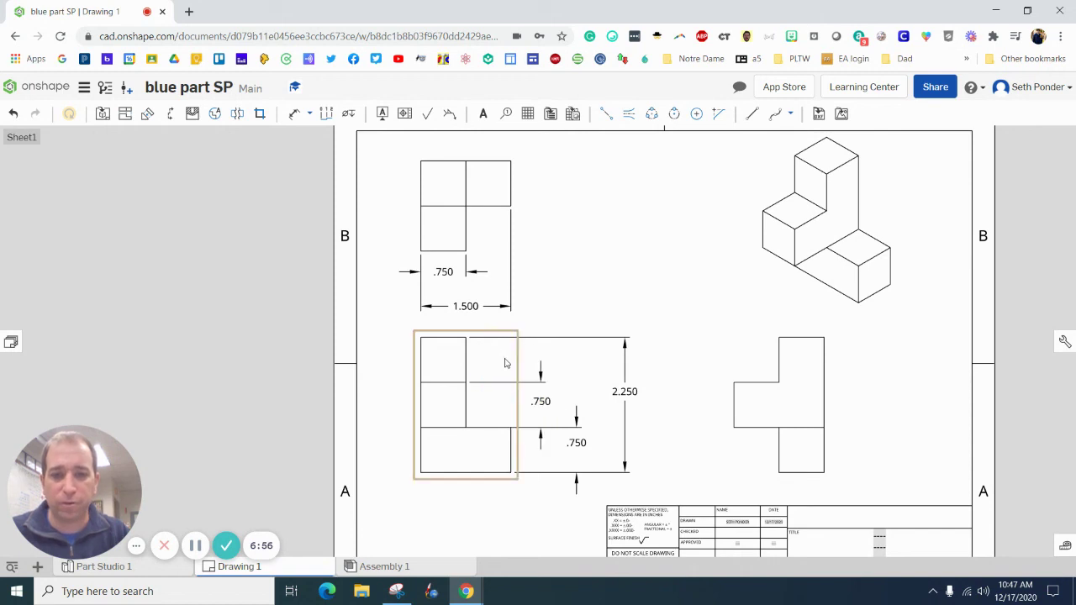
Place two .750 width dimensions above the right side view
click(295, 113)
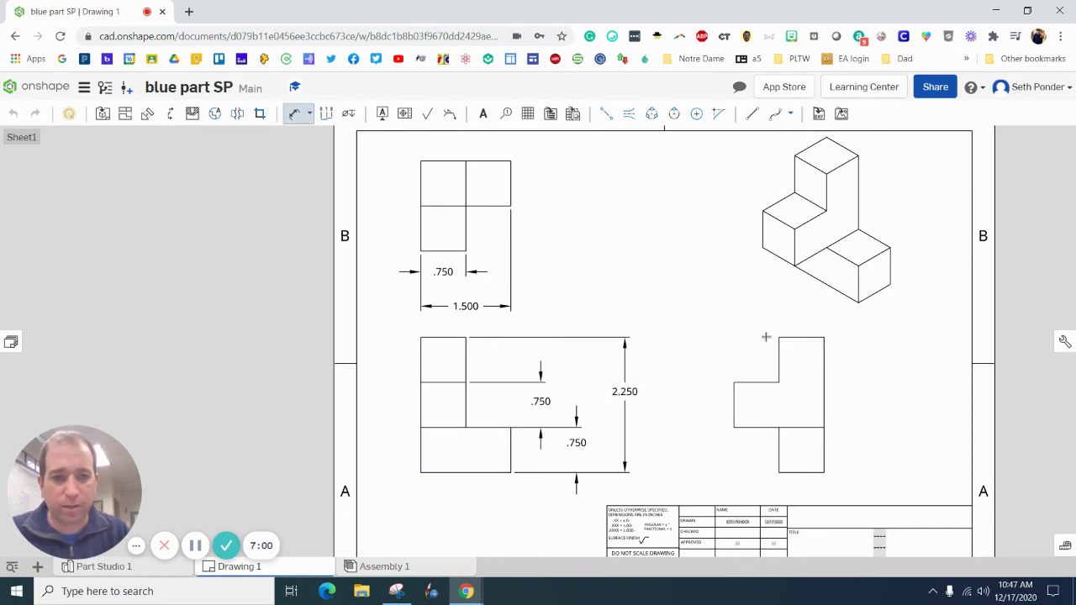
click(788, 338)
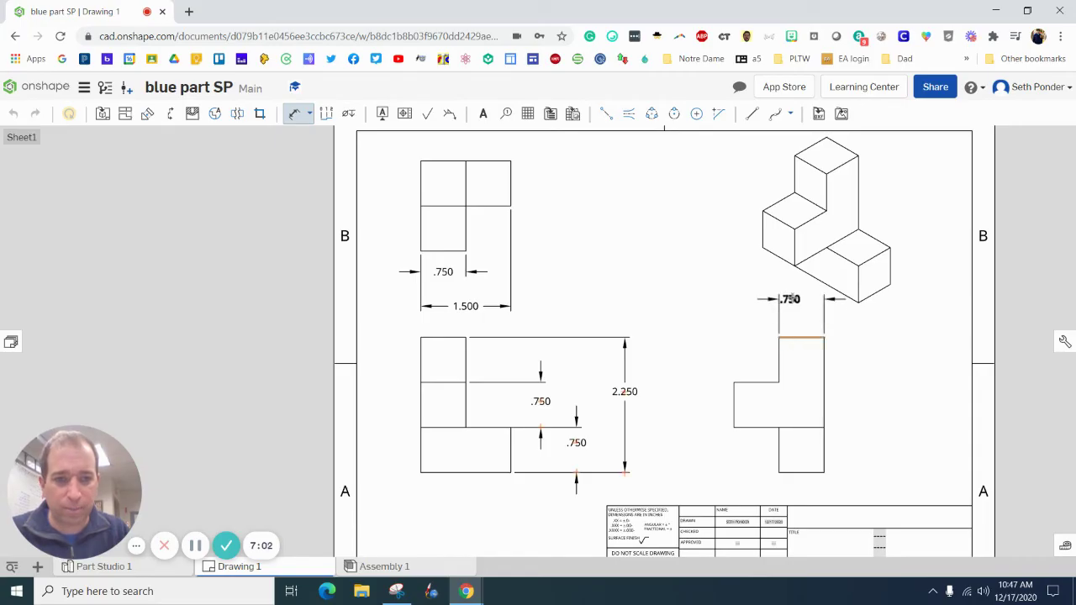
click(801, 308)
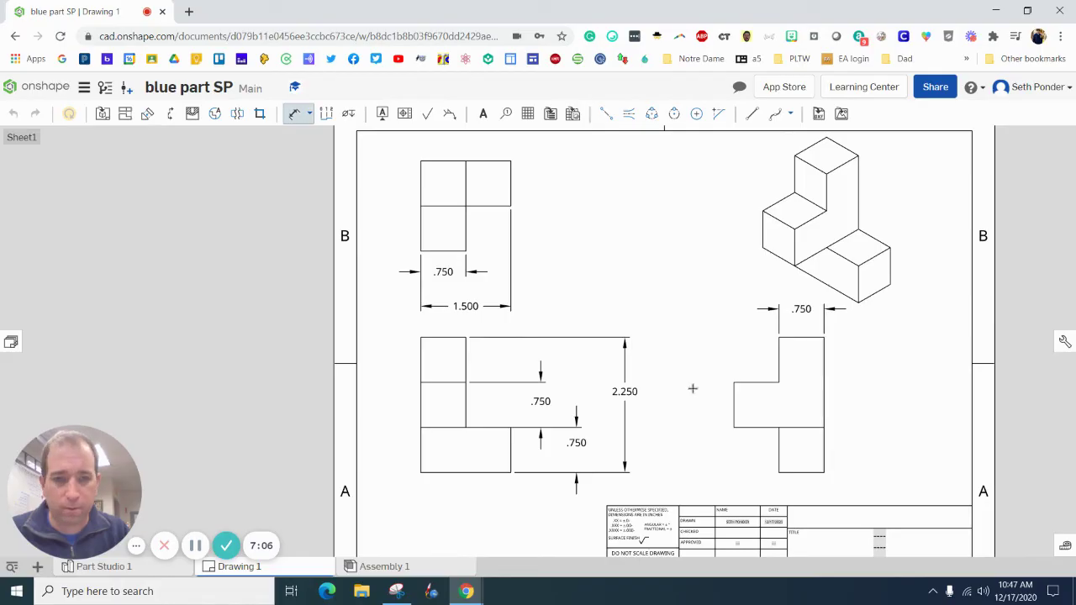
click(746, 382)
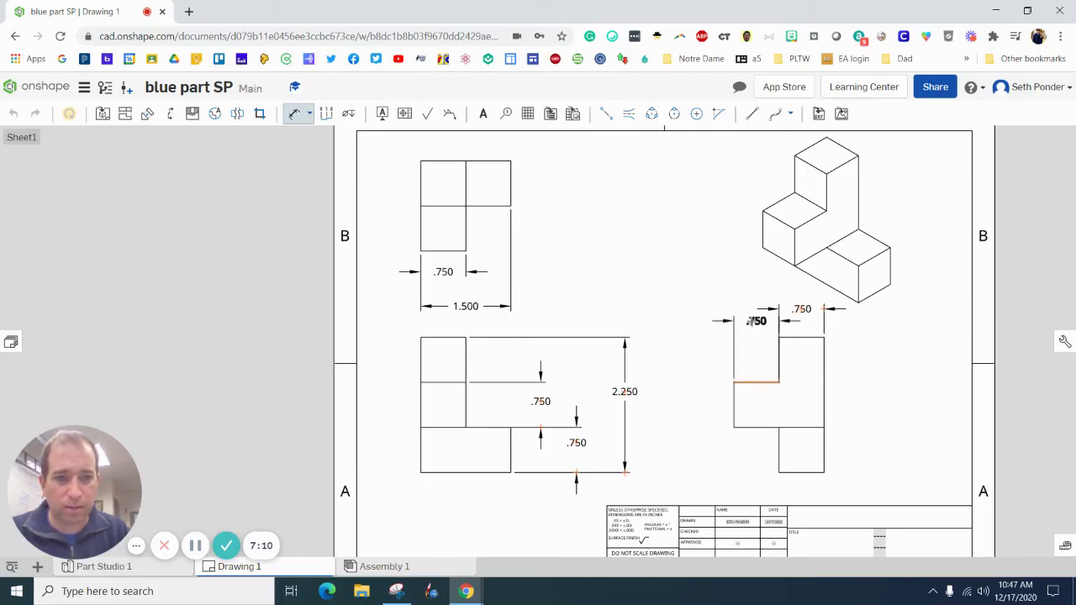
click(751, 321)
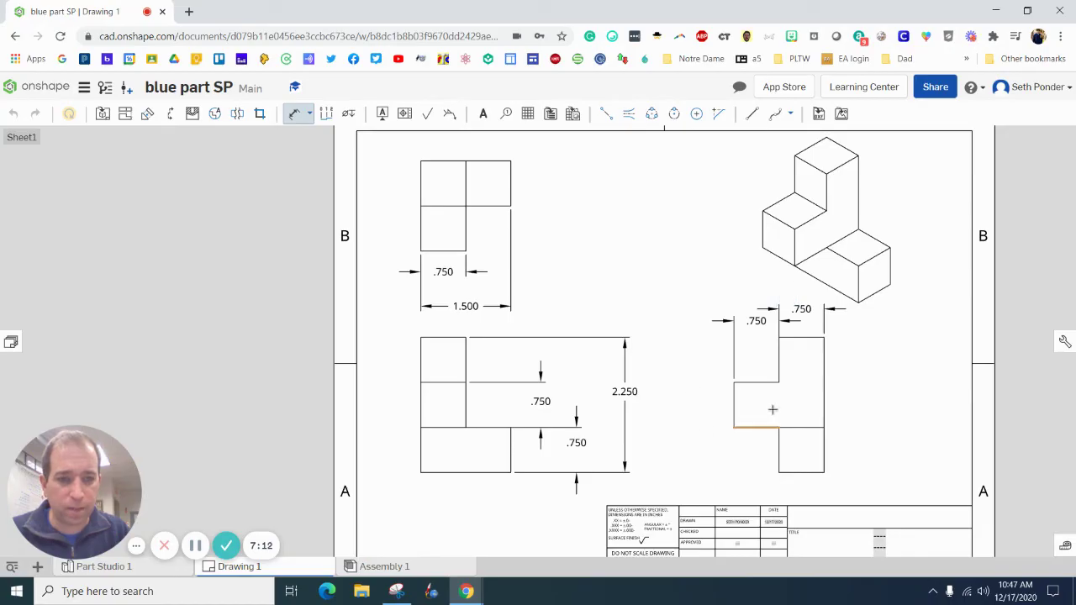
Add a .750 width below the side view's lower box, then delete it
click(779, 452)
click(823, 450)
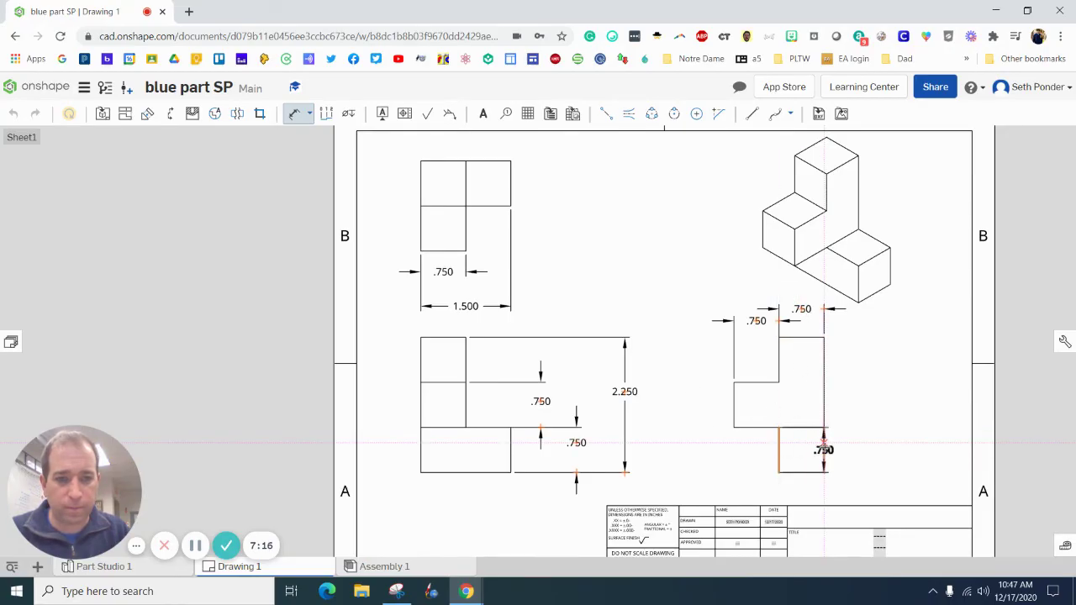
click(801, 491)
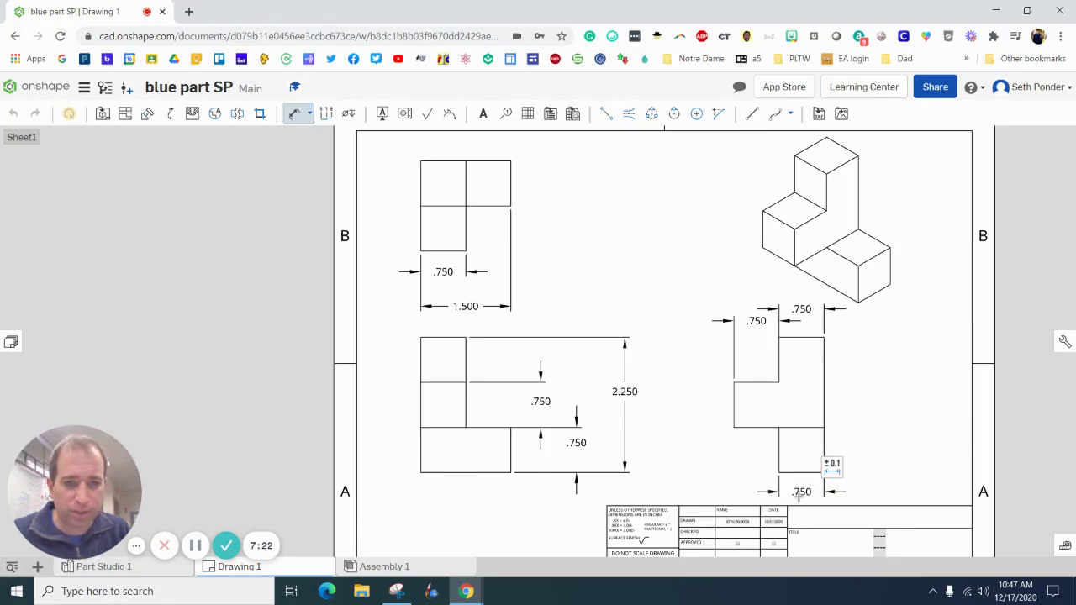
key(Escape)
click(803, 494)
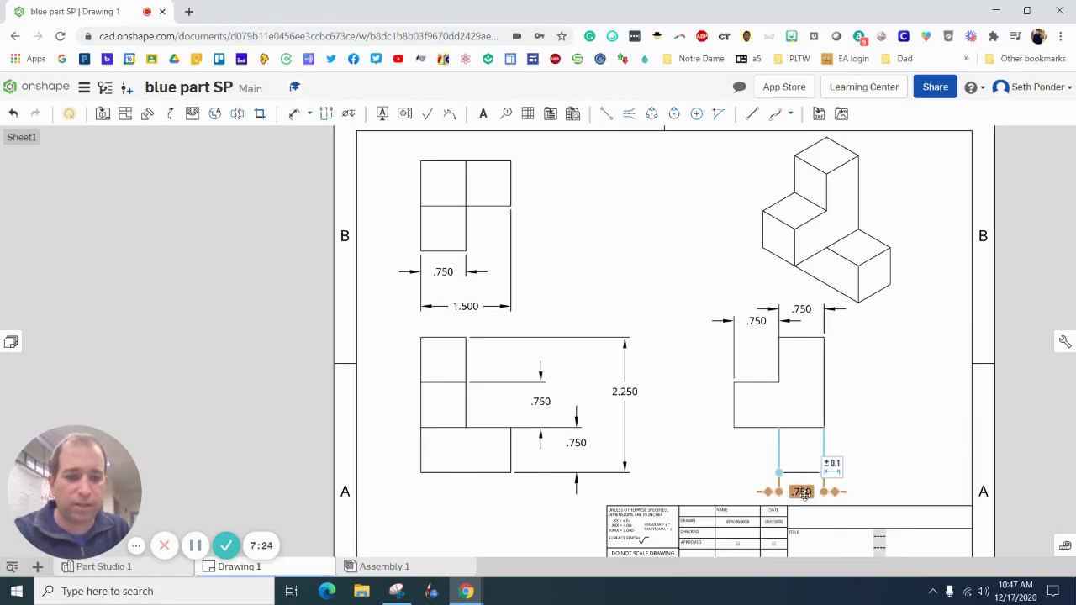
key(Delete)
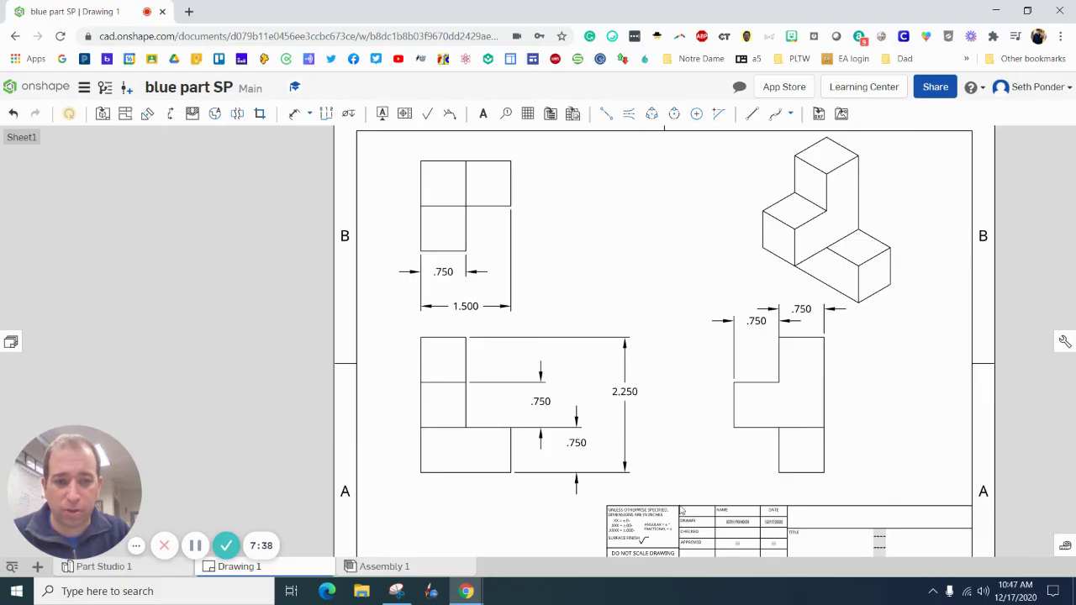
scroll(681, 511, up, 5)
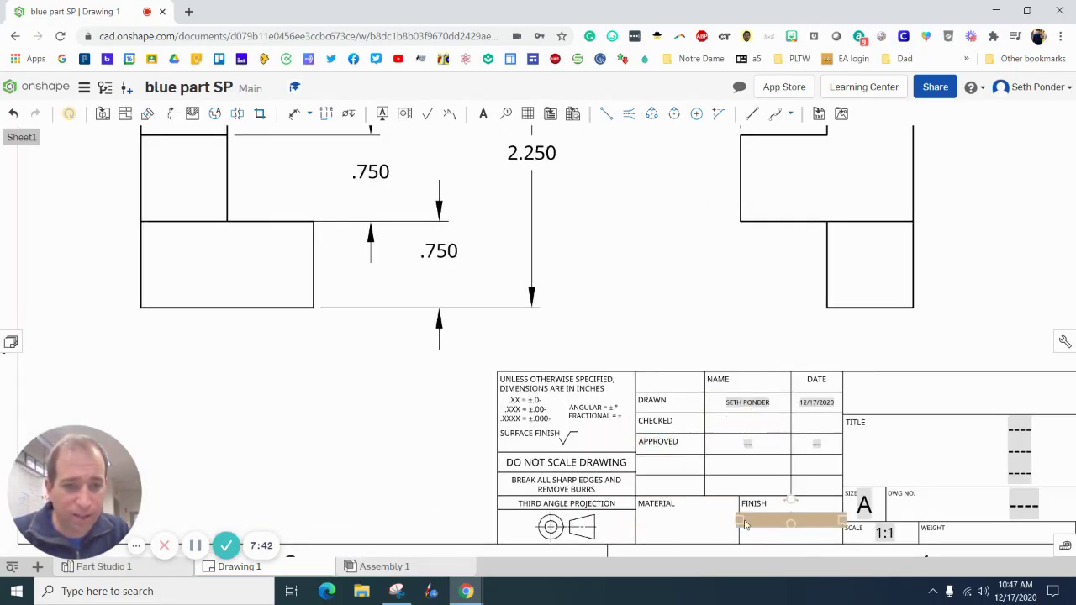
scroll(781, 459, down, 4)
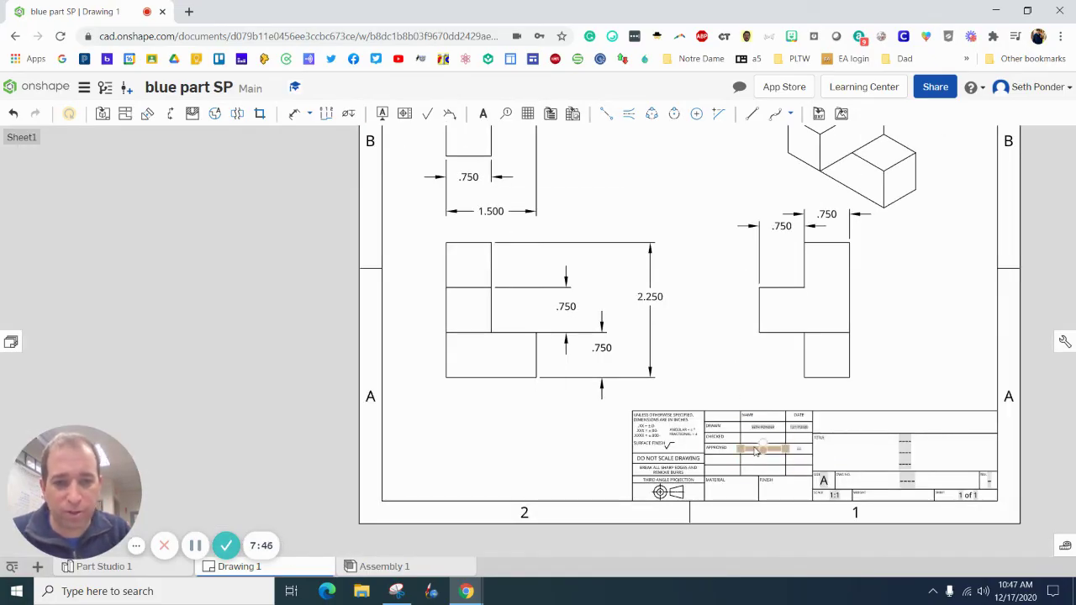
scroll(673, 452, up, 3)
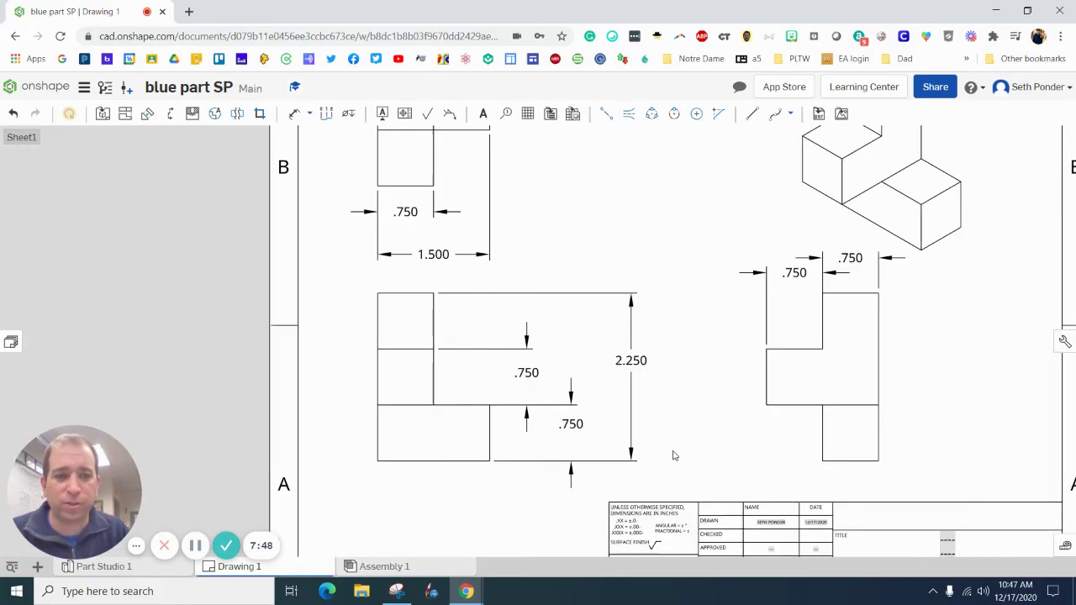
scroll(682, 413, down, 5)
mouse_move(718, 392)
middle_down()
mouse_move(706, 401)
mouse_move(682, 389)
middle_up()
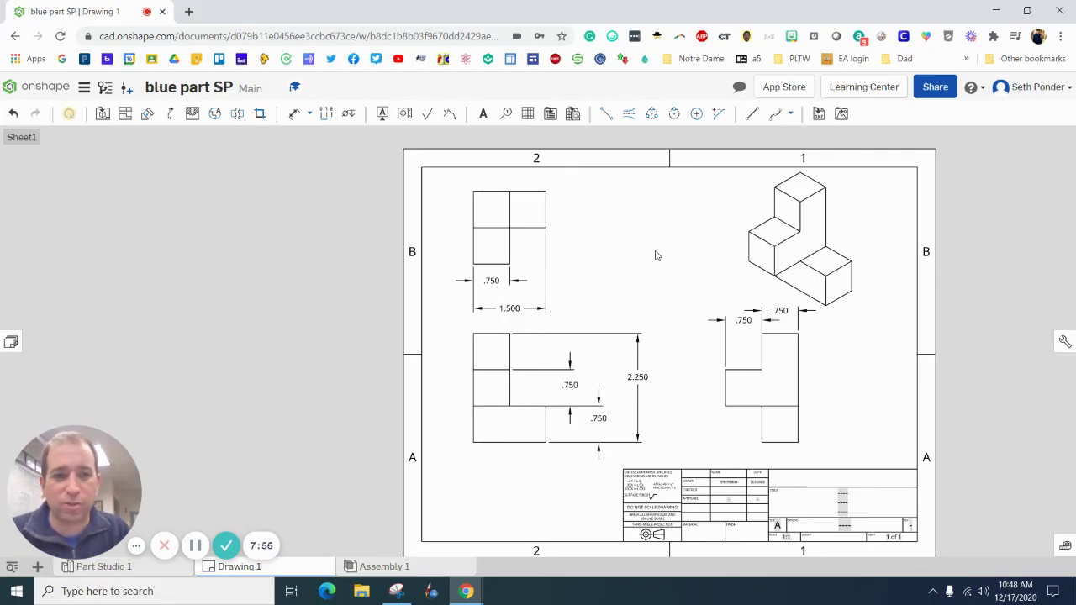
double_click(759, 190)
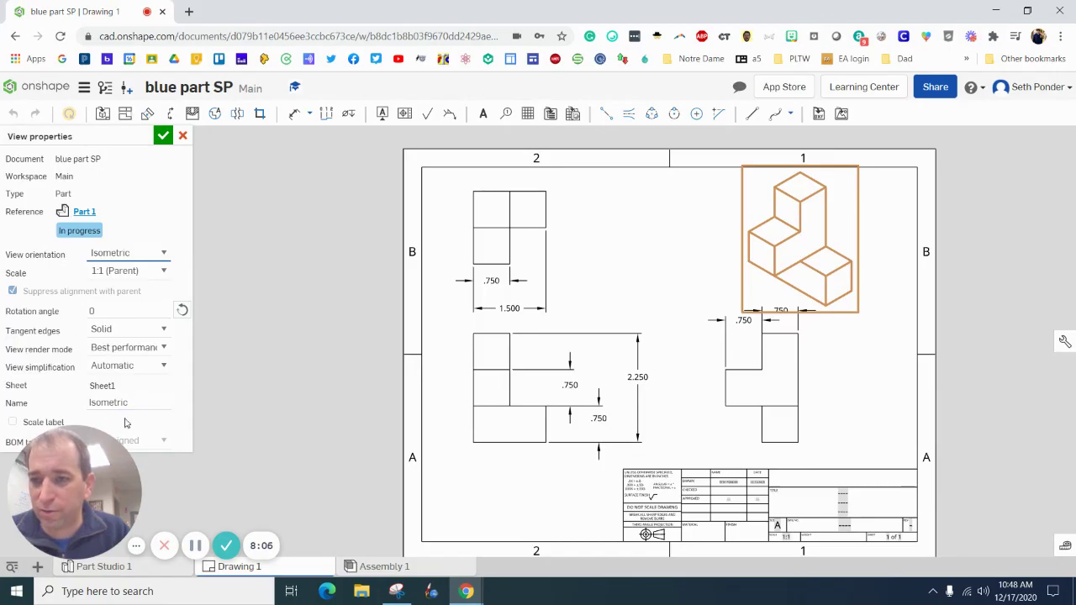
click(163, 135)
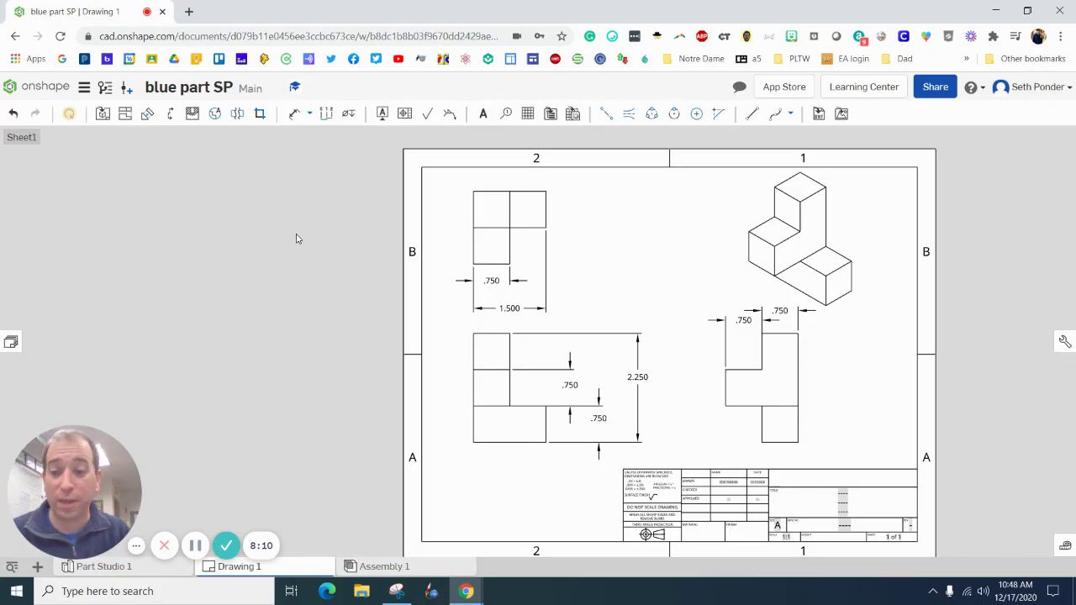